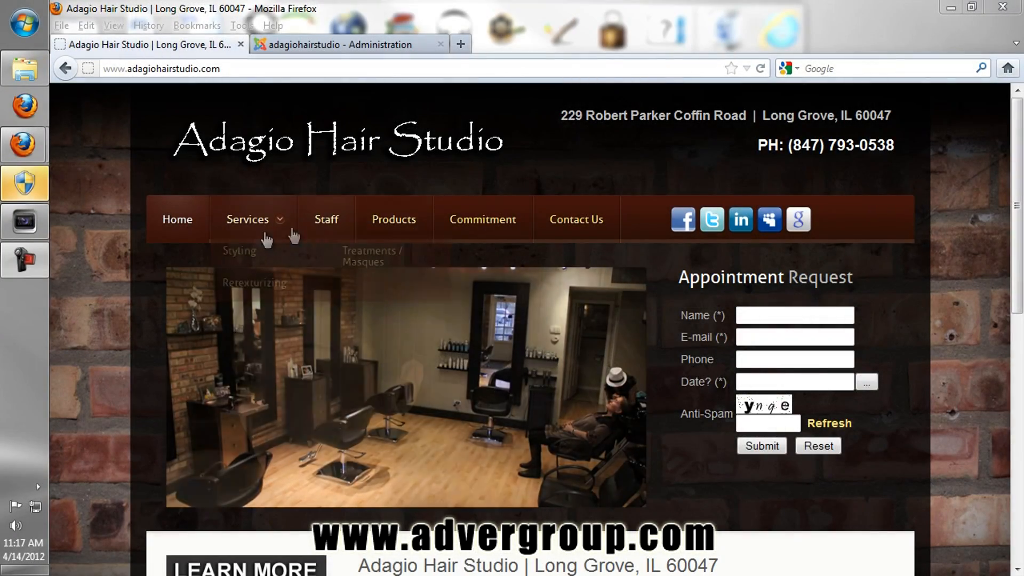
Review the Adagio Hair Studio home page down to the product strip and highlight the welcome article's heading and text.
mouse_move(274, 228)
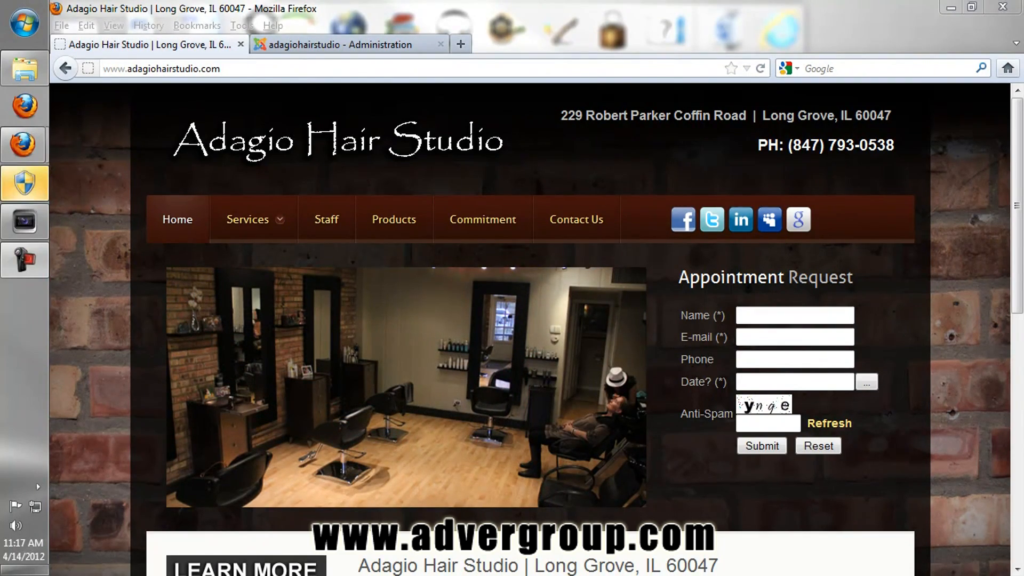
left_click_drag(1015, 201, 981, 315)
left_click(686, 504)
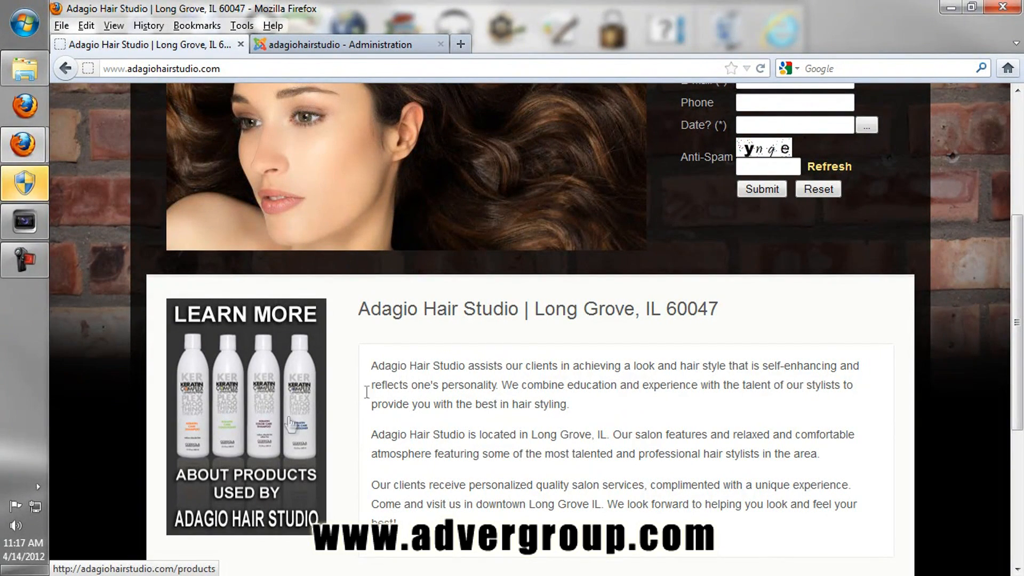
left_click_drag(1015, 252, 978, 380)
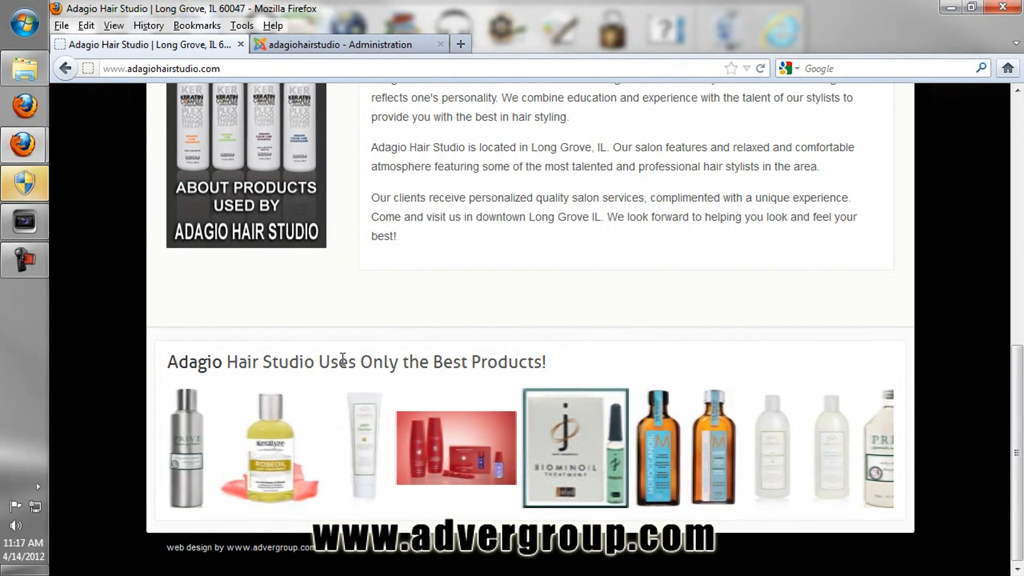
left_click_drag(1019, 408, 1004, 130)
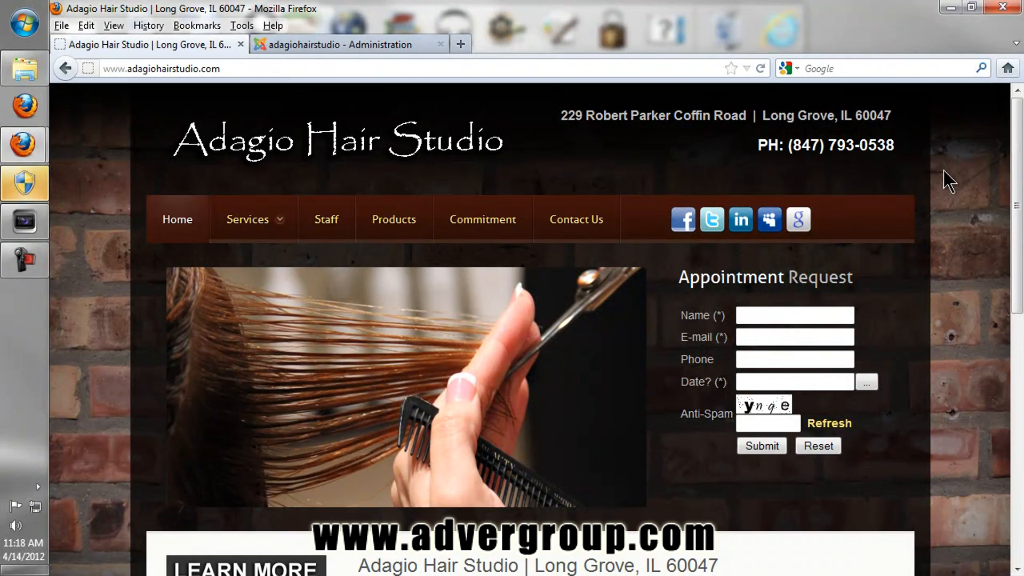
left_click_drag(1014, 145, 999, 286)
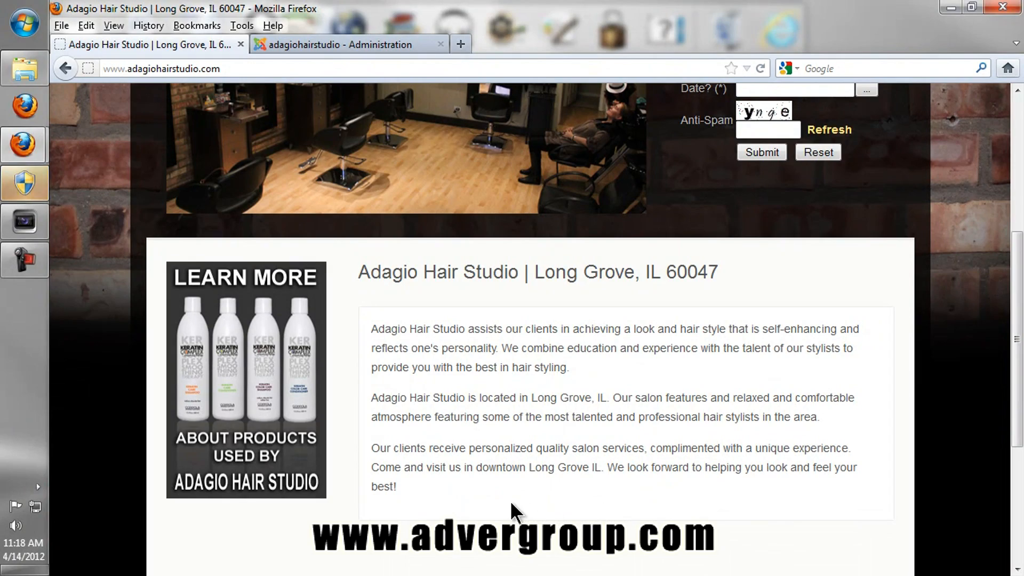
left_click_drag(485, 497, 361, 274)
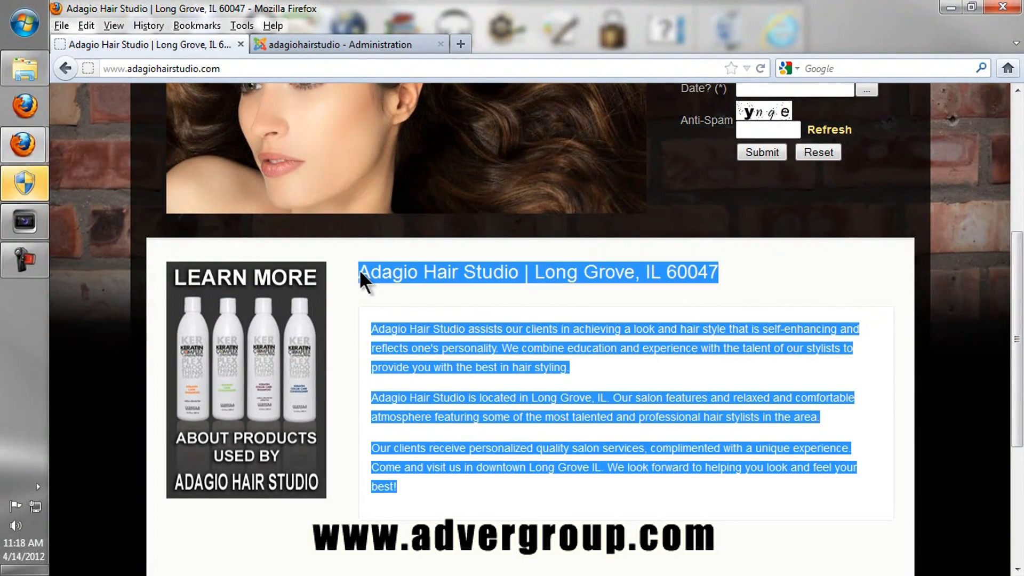
left_click_drag(1017, 376, 1019, 158)
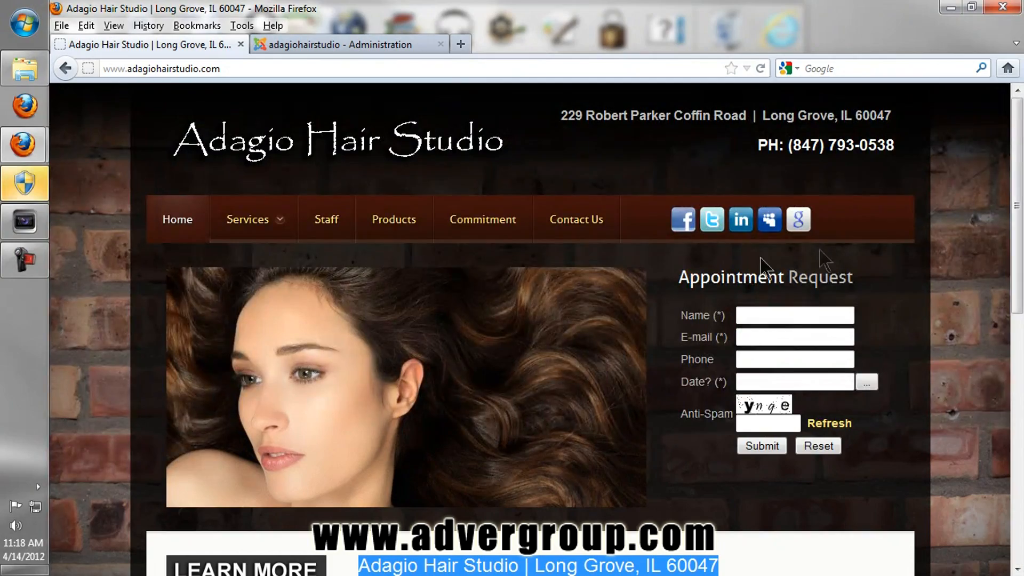
View the Hair Coloring page from the website's Services section and look through its price list.
mouse_move(279, 222)
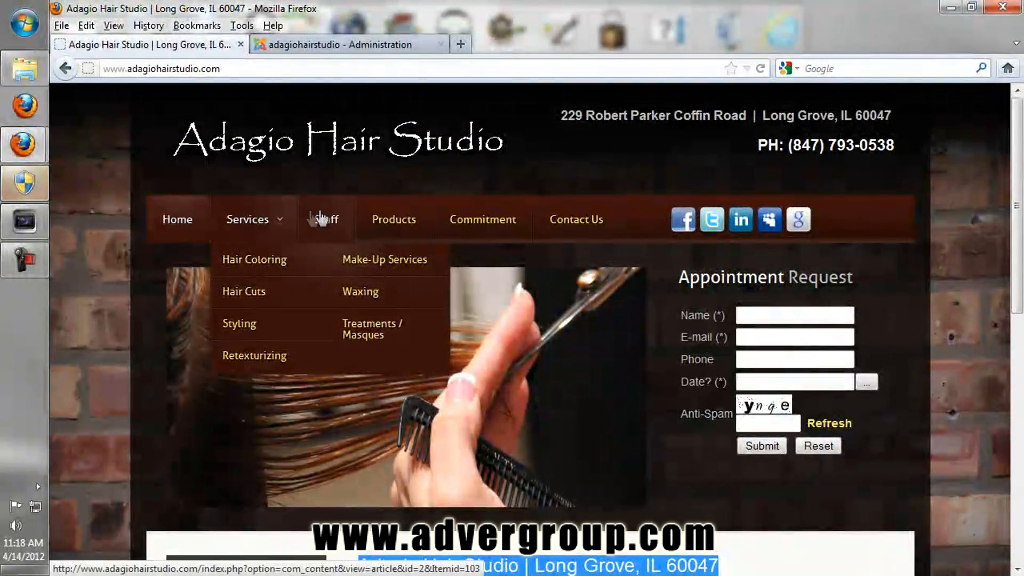
left_click(272, 271)
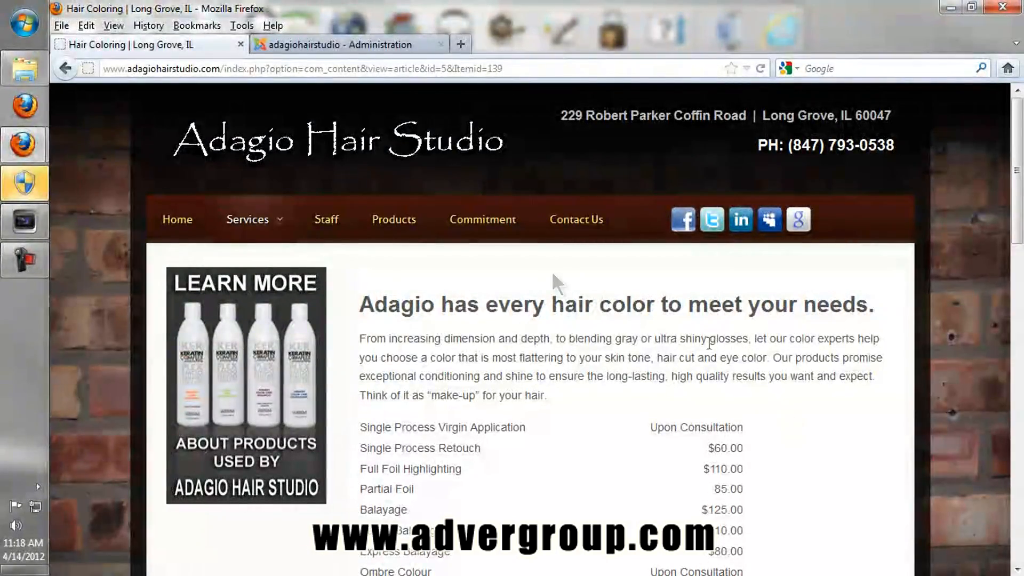
scroll(792, 398, "down", 5)
scroll(792, 398, "up", 5)
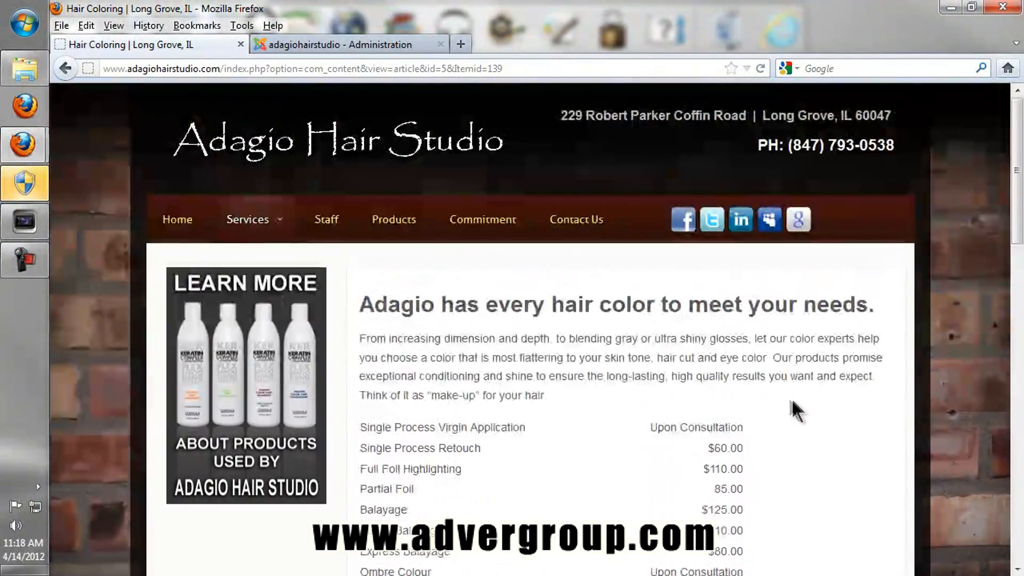
Log in to the site's Joomla administration with the prefilled credentials and open the Article Manager.
left_click(293, 44)
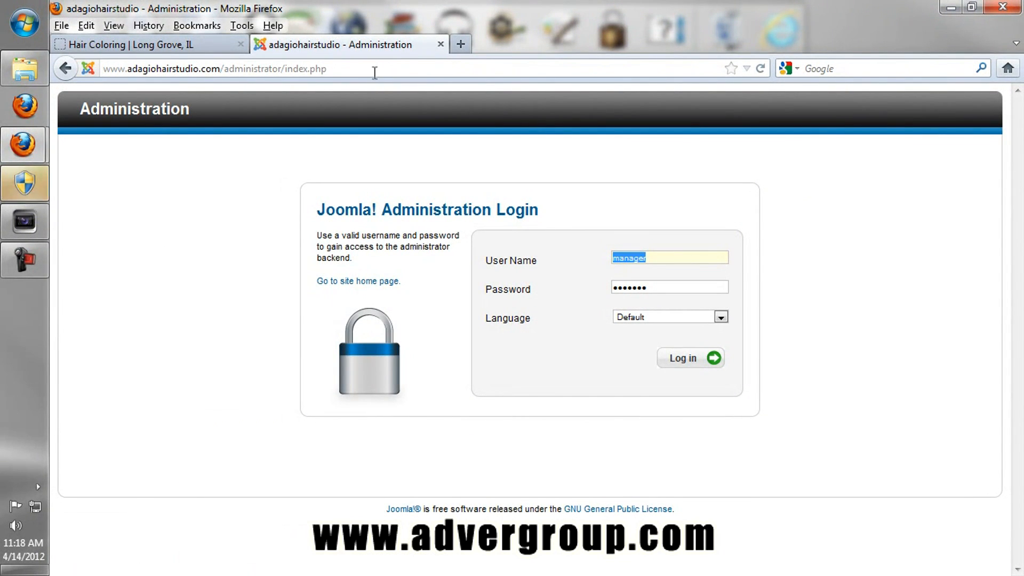
left_click(374, 68)
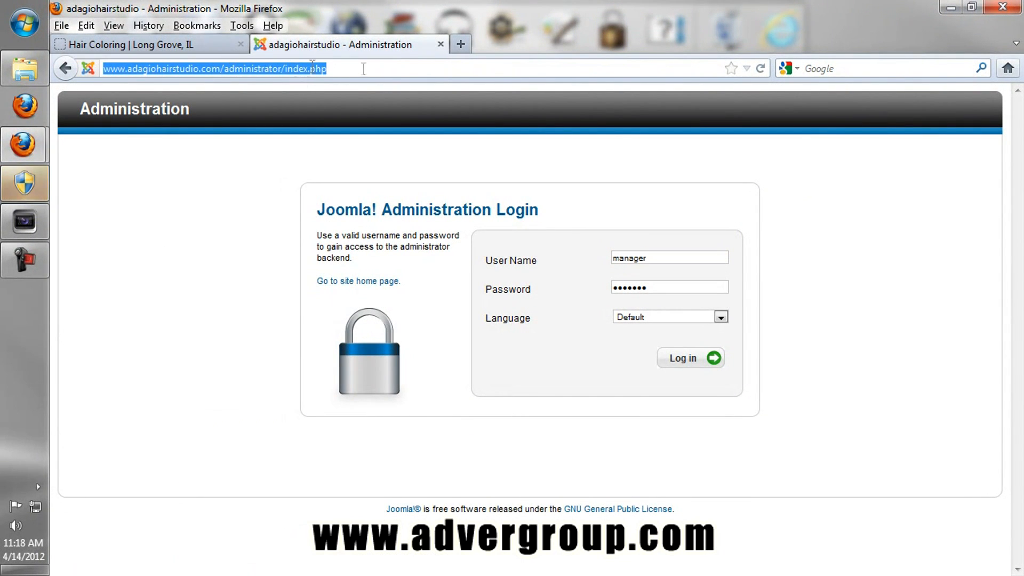
left_click(798, 264)
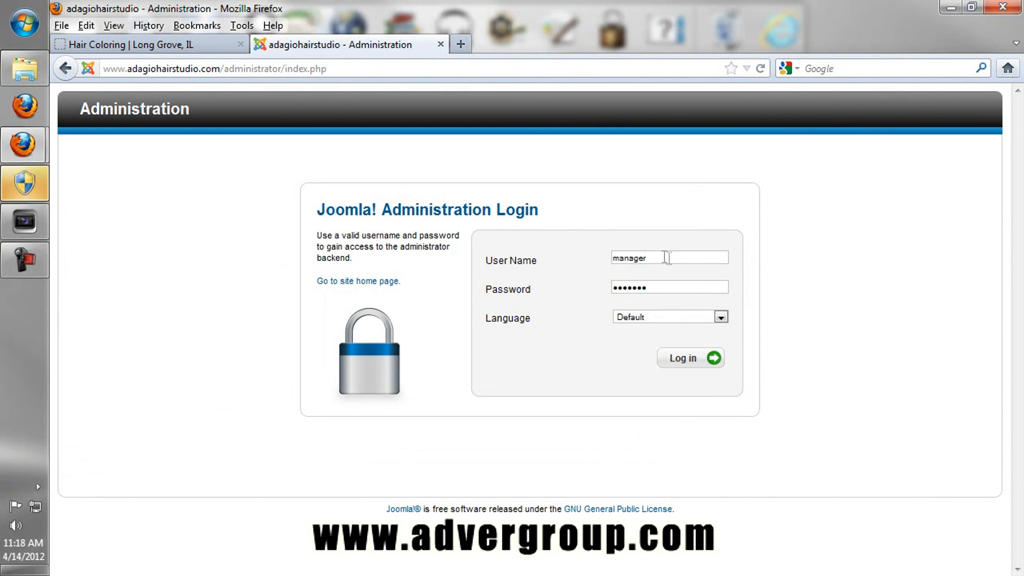
left_click(699, 368)
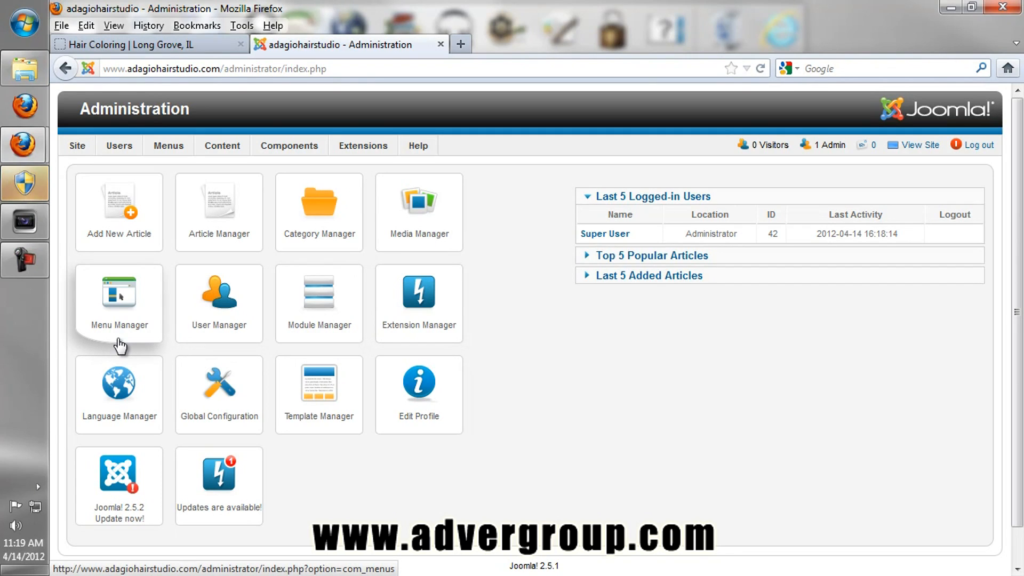
left_click(213, 247)
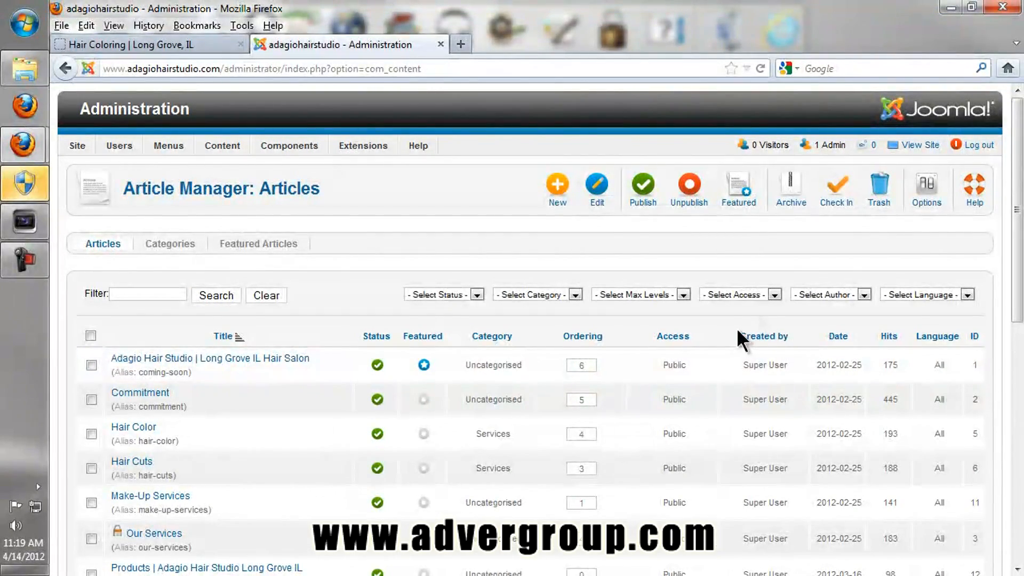
left_click_drag(1014, 140, 985, 139)
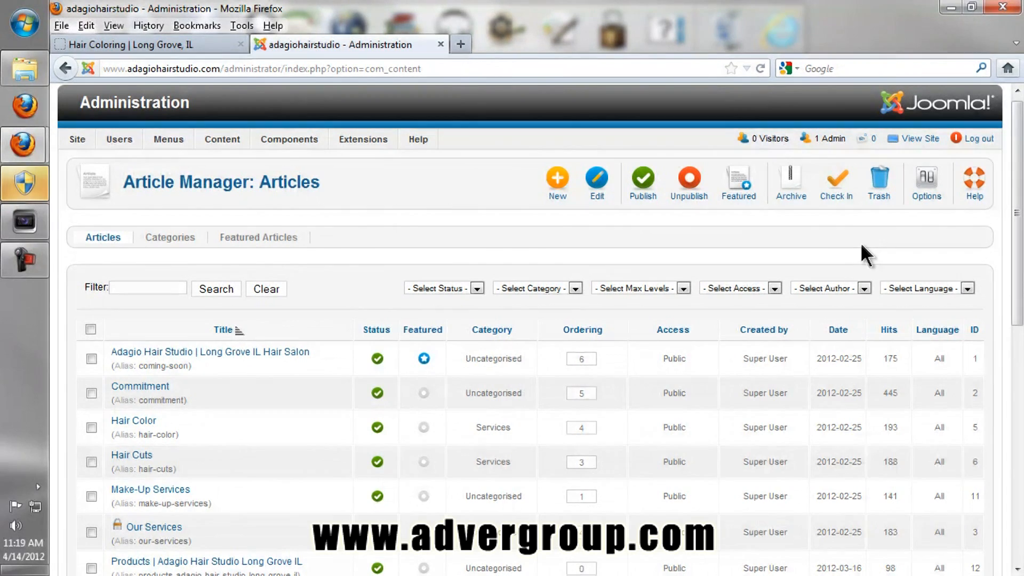
Filter the article list by the Services category and reset the category filter.
left_click(569, 290)
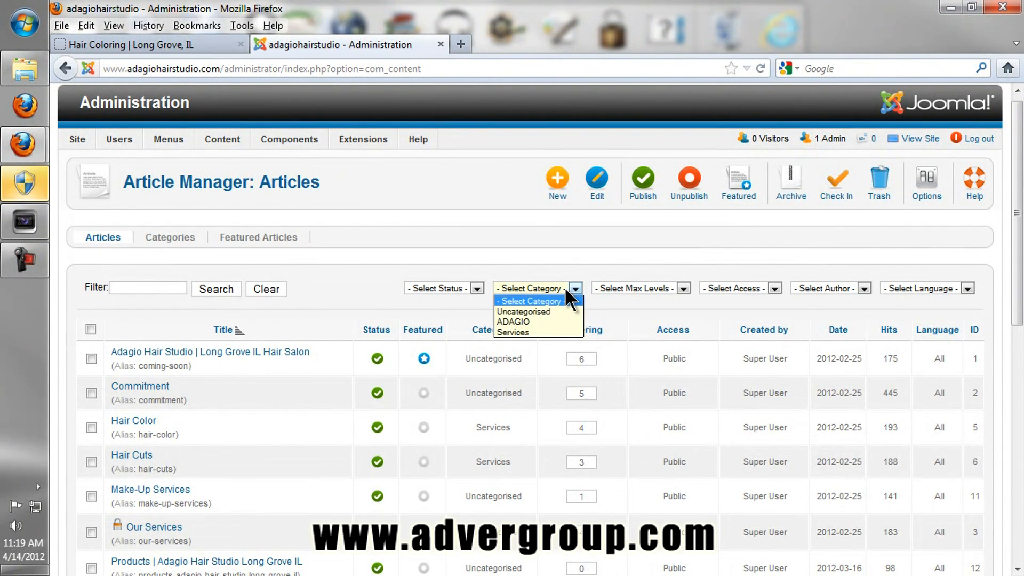
left_click(529, 327)
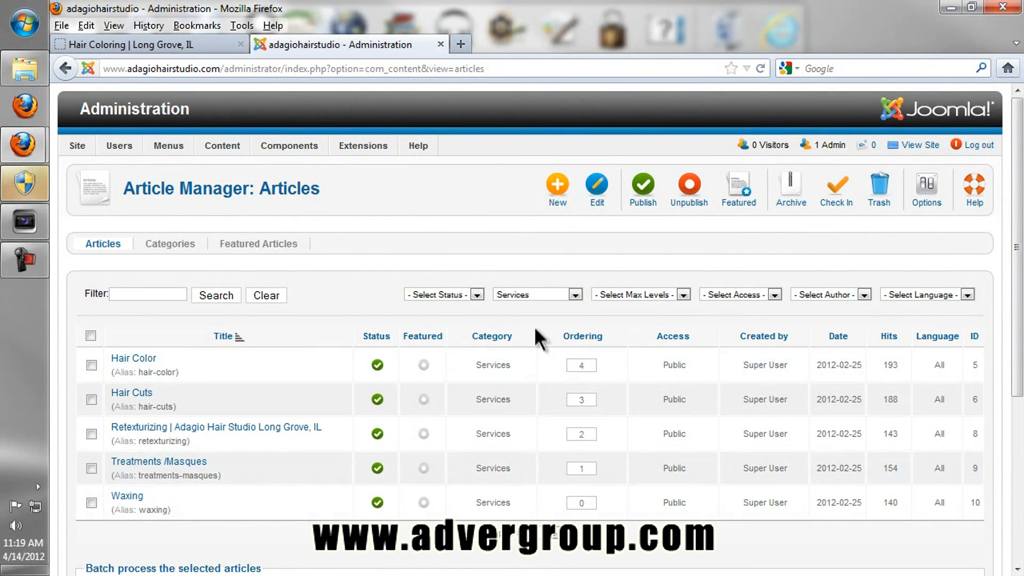
left_click(579, 294)
left_click(542, 306)
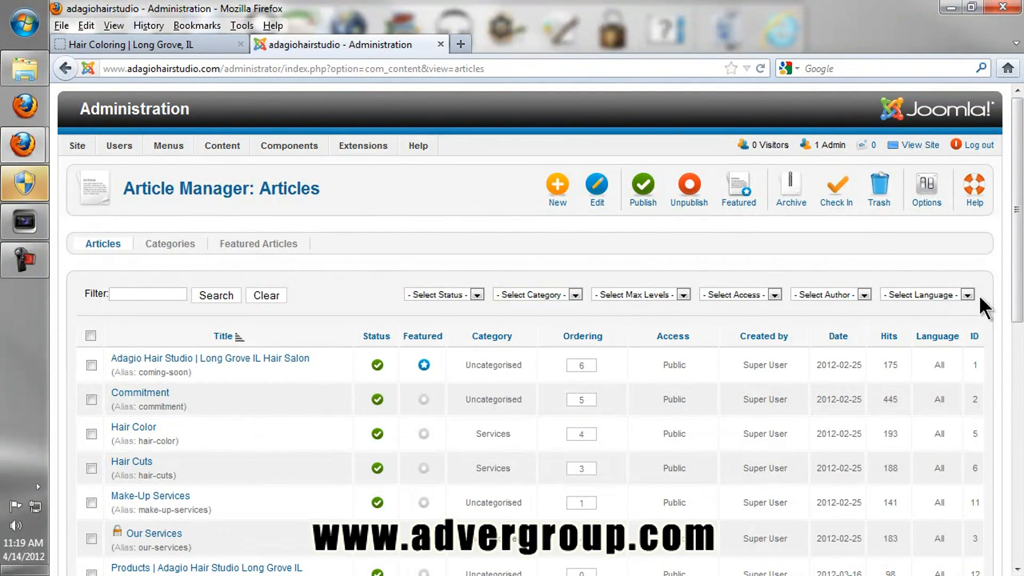
Try sorting the article list by descending title and by category, and restore the ascending title order.
left_click_drag(1019, 262, 1013, 296)
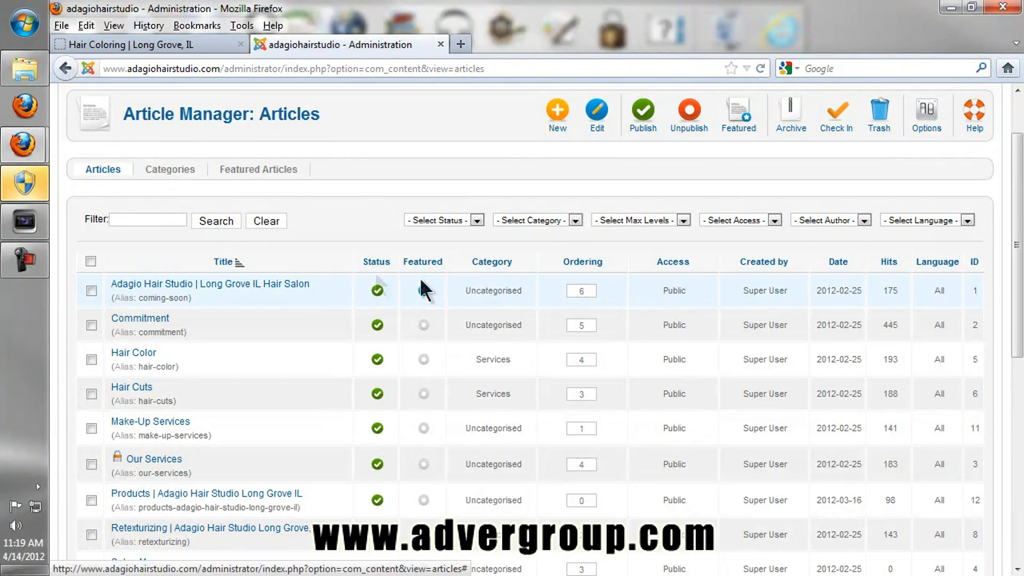
left_click(229, 267)
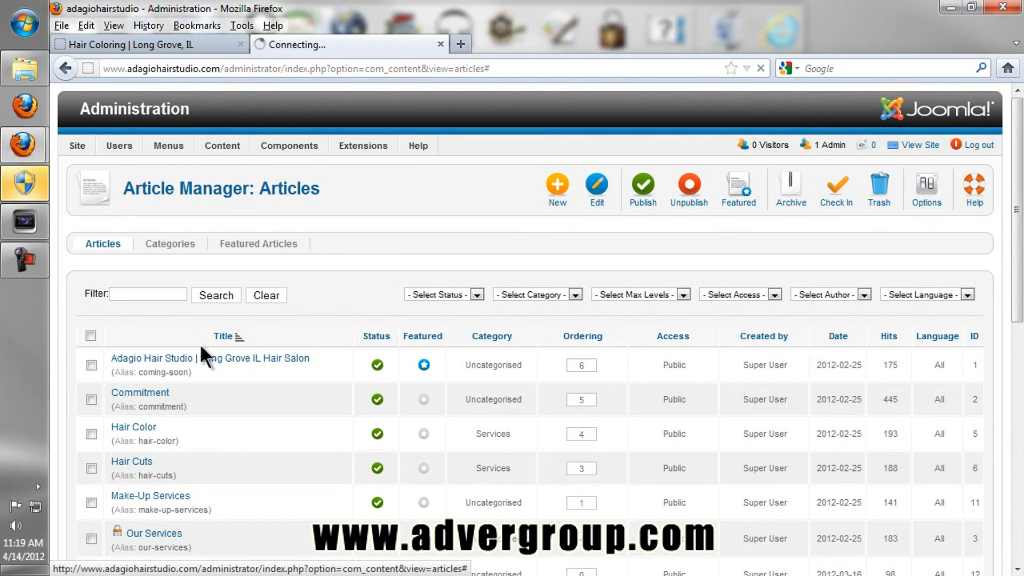
left_click(228, 344)
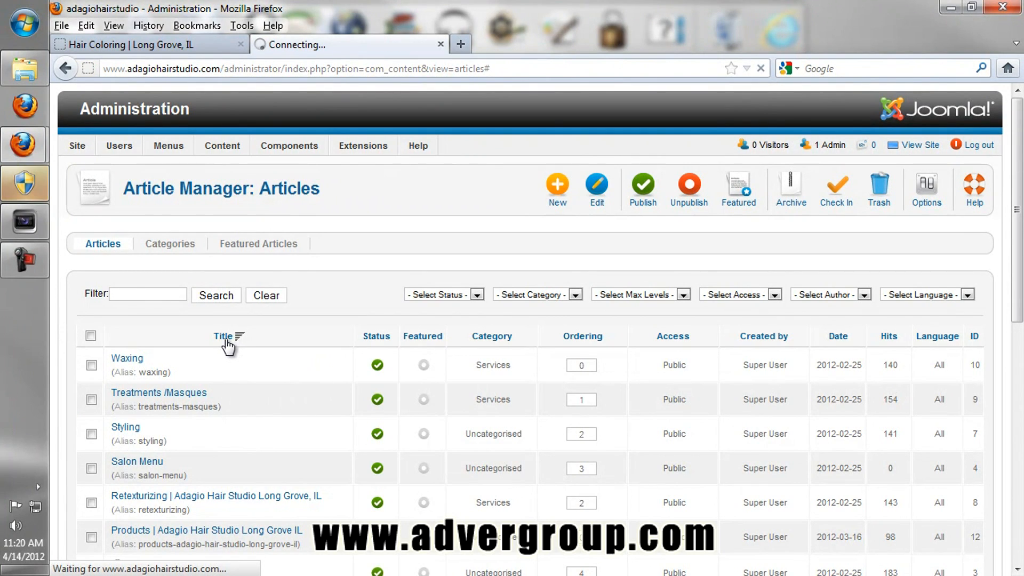
left_click(487, 340)
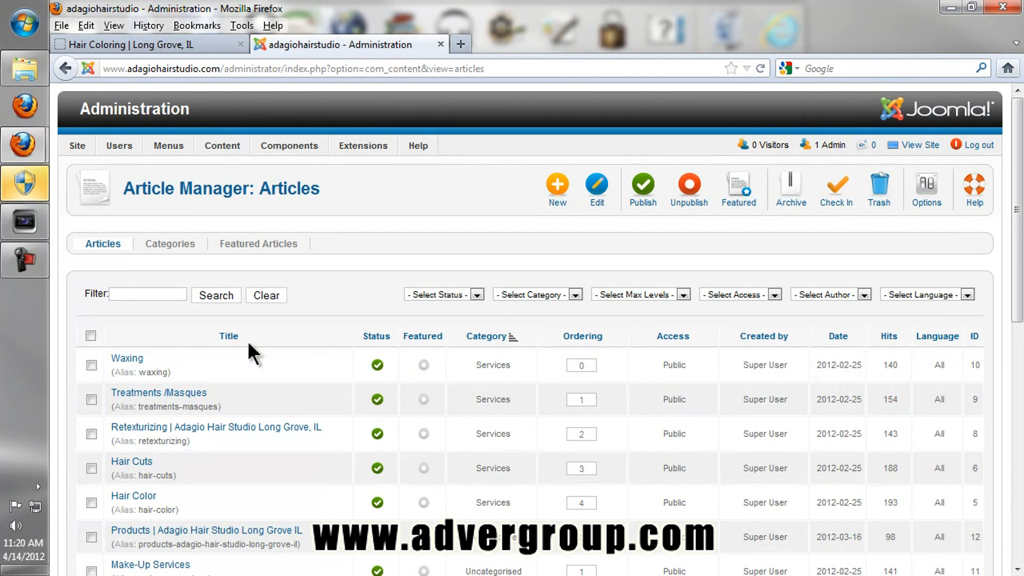
left_click(229, 339)
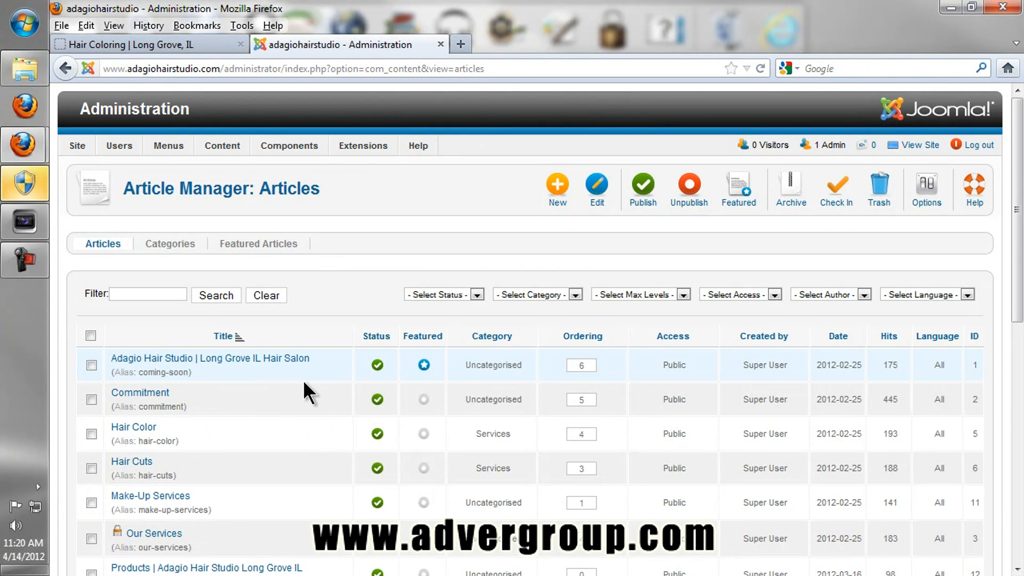
Compare the website's home page with the featured home article listed in the Article Manager.
scroll(303, 380, "down", 3)
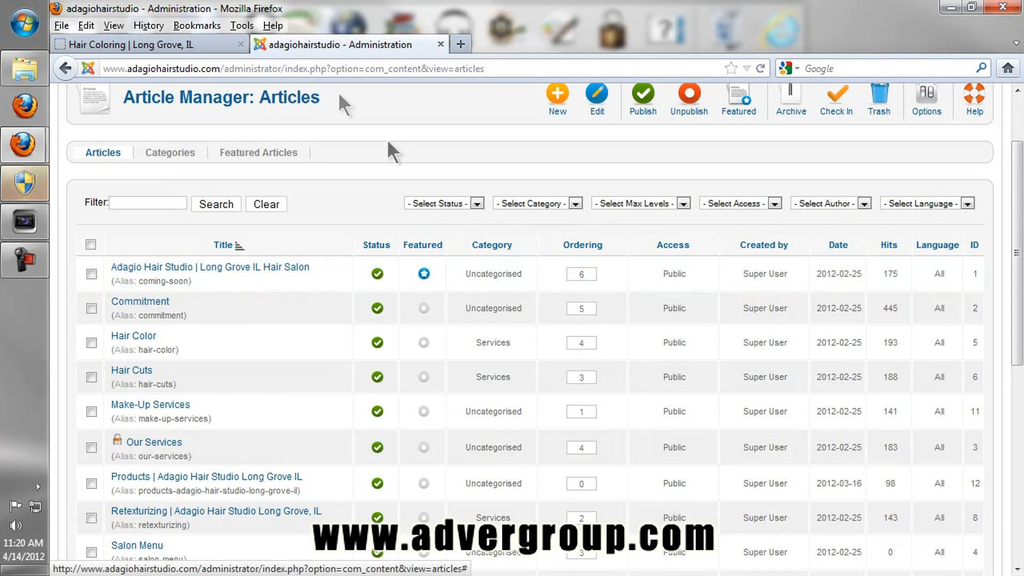
left_click(191, 48)
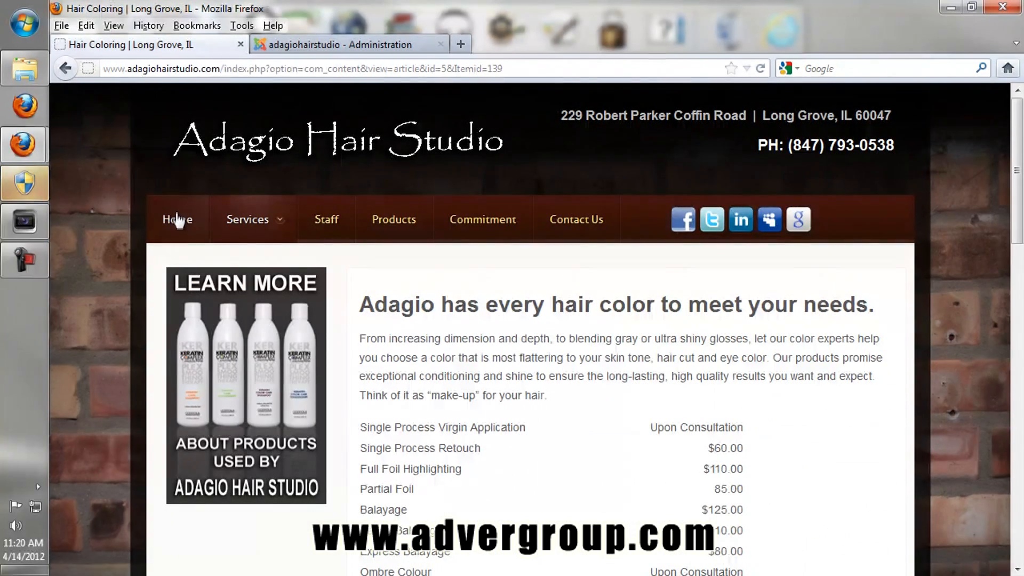
left_click(178, 220)
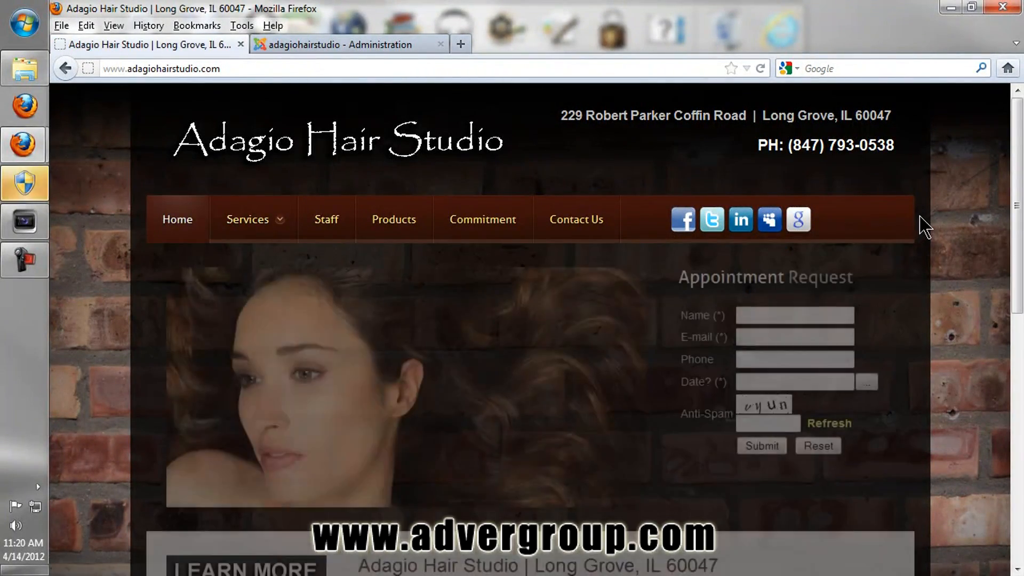
left_click_drag(1019, 152, 985, 291)
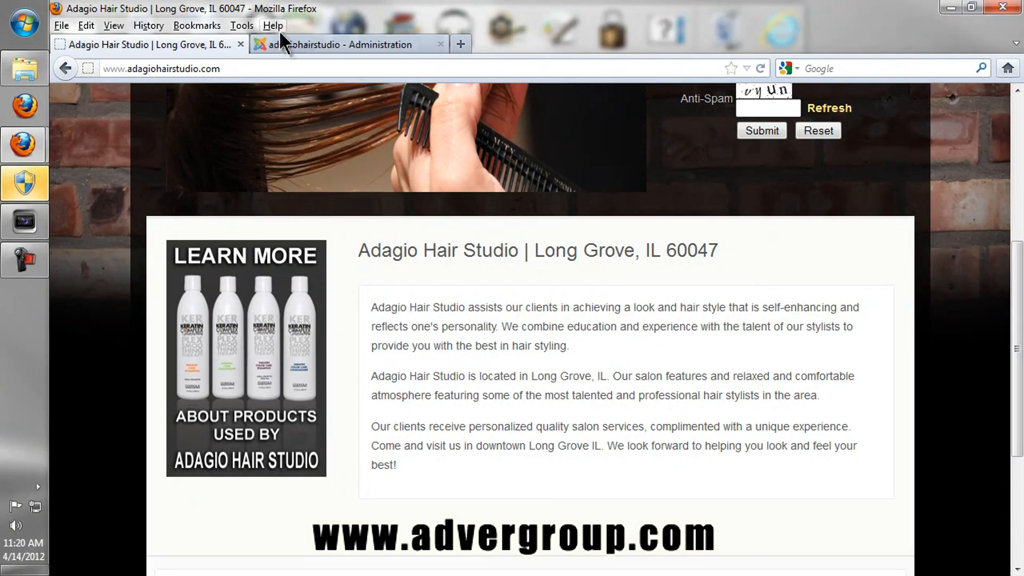
left_click(291, 44)
left_click_drag(1016, 188, 1017, 120)
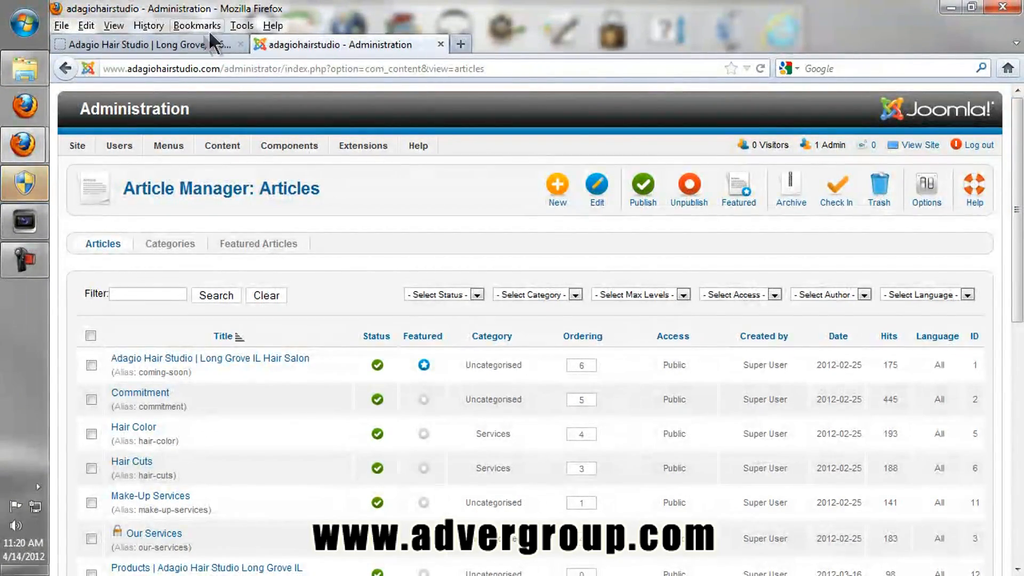
left_click(178, 44)
scroll(571, 384, "up", 5)
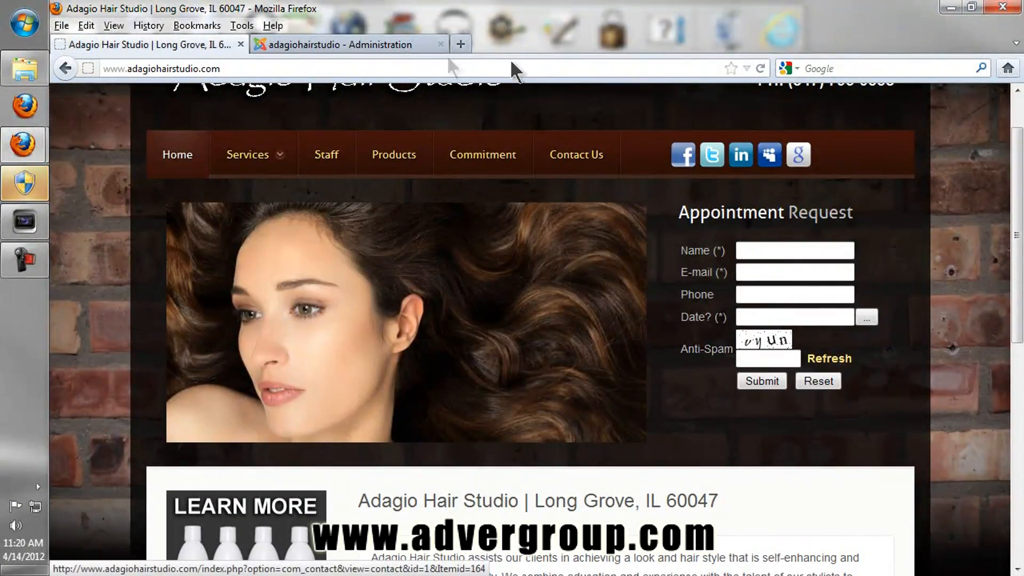
left_click(347, 47)
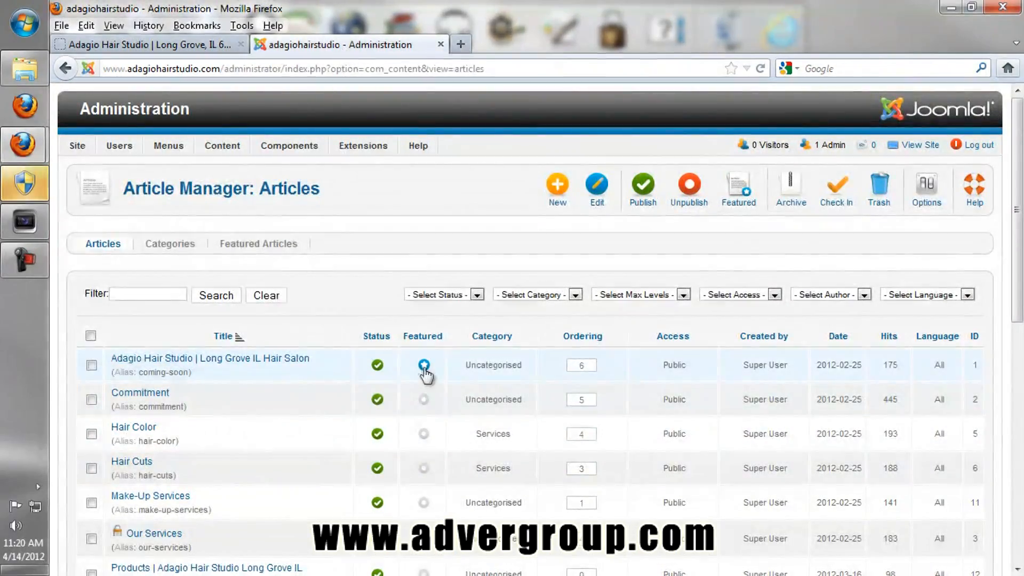
Open the Hair Color article for editing and place the text cursor in the Partial Foil price cell.
left_click_drag(1017, 132, 1010, 200)
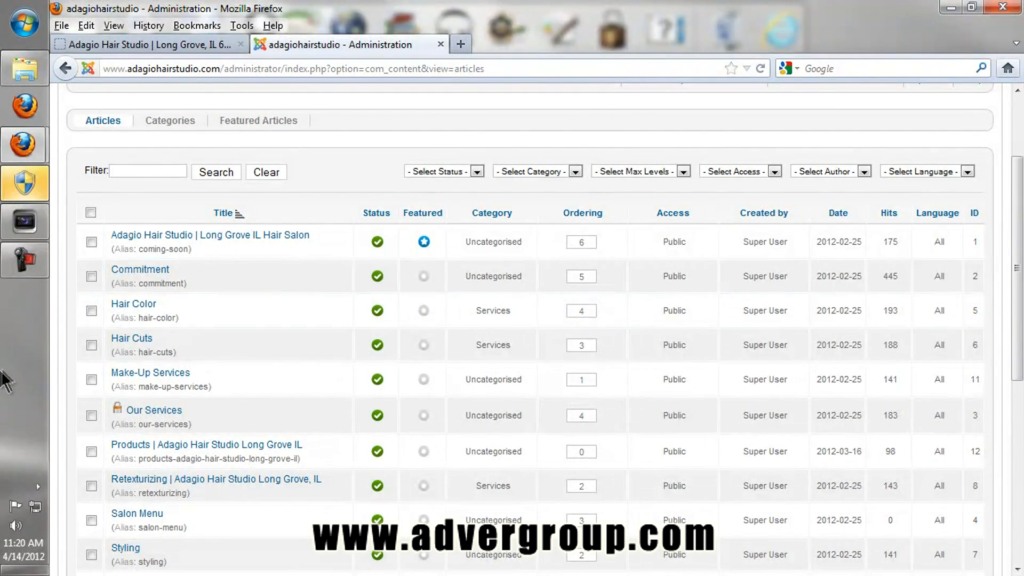
left_click(137, 308)
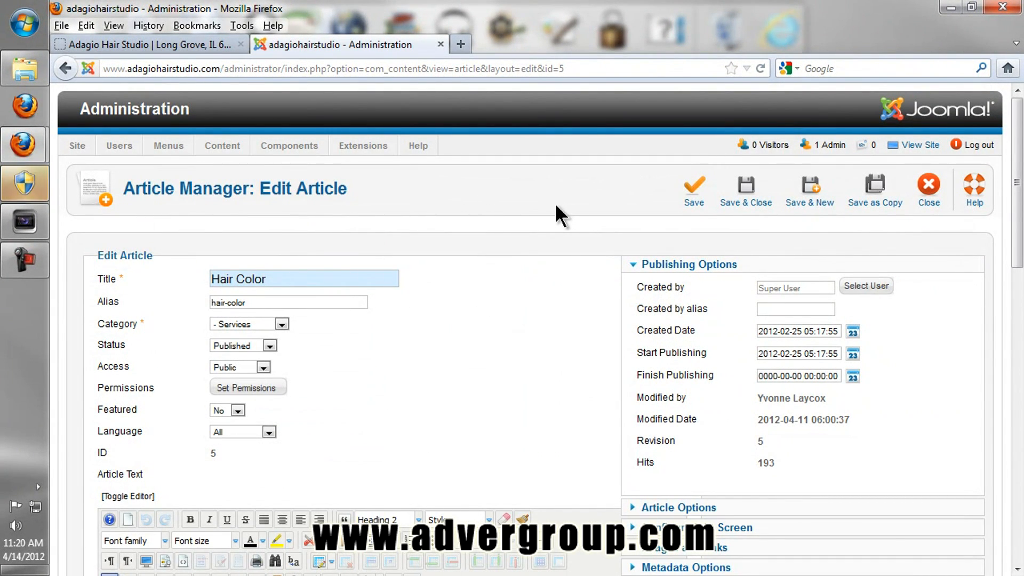
left_click_drag(1017, 119, 906, 256)
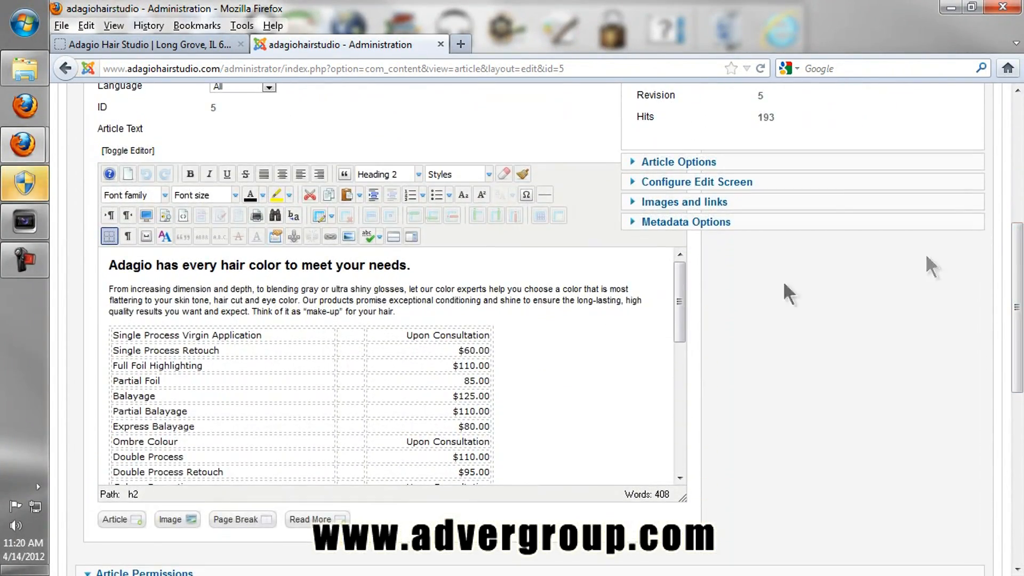
left_click(540, 333)
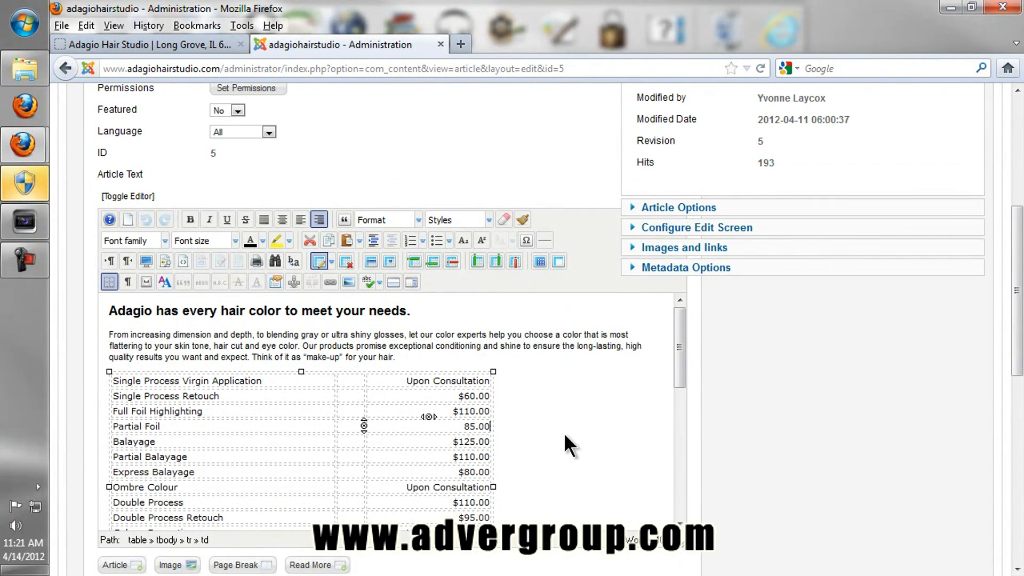
Review the Hair Color article text in the editor and compare it with the Hair Coloring page on the website.
scroll(565, 433, "down", 7)
scroll(563, 434, "down", 5)
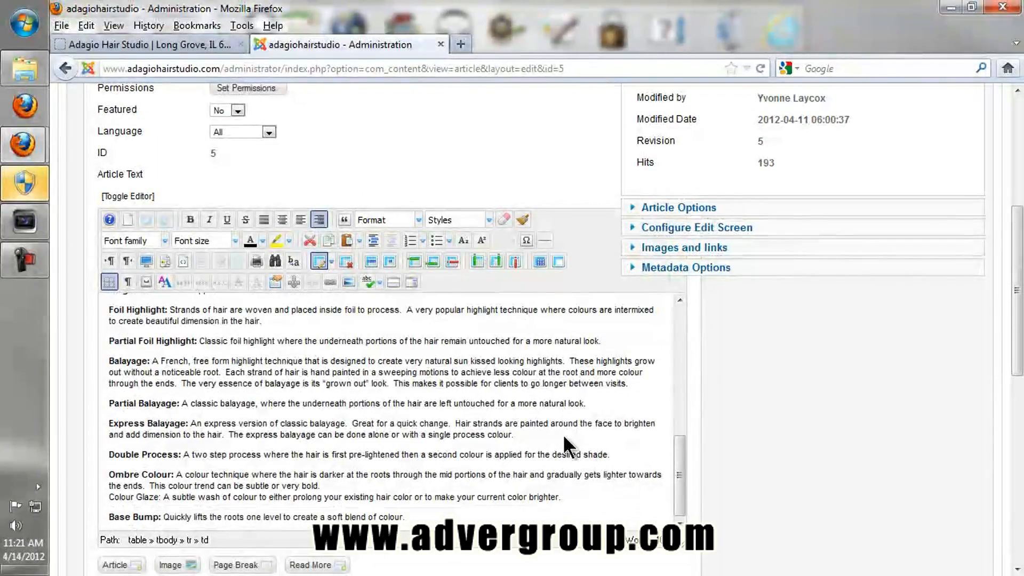
scroll(558, 439, "up", 12)
scroll(556, 440, "up", 8)
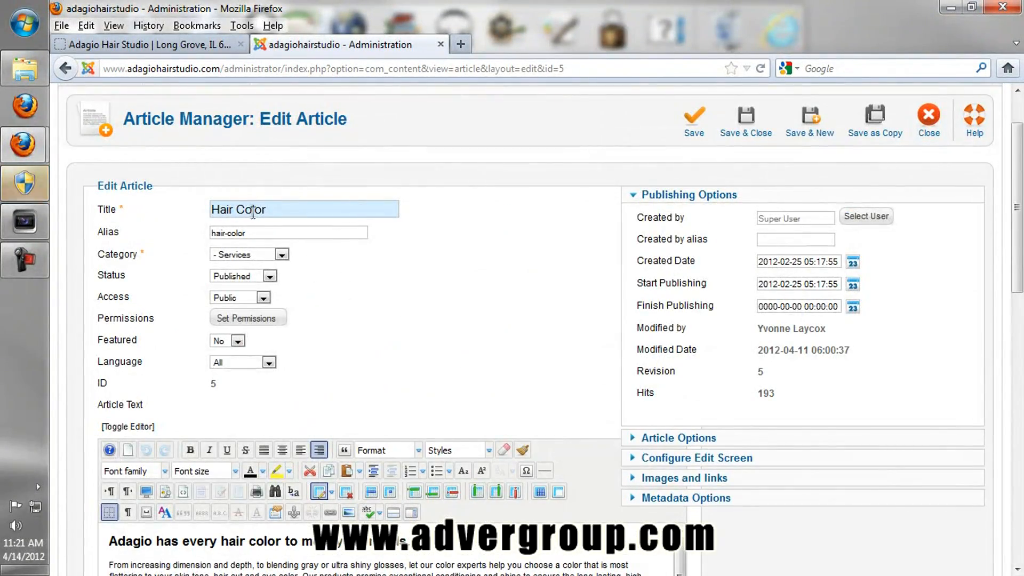
left_click(158, 45)
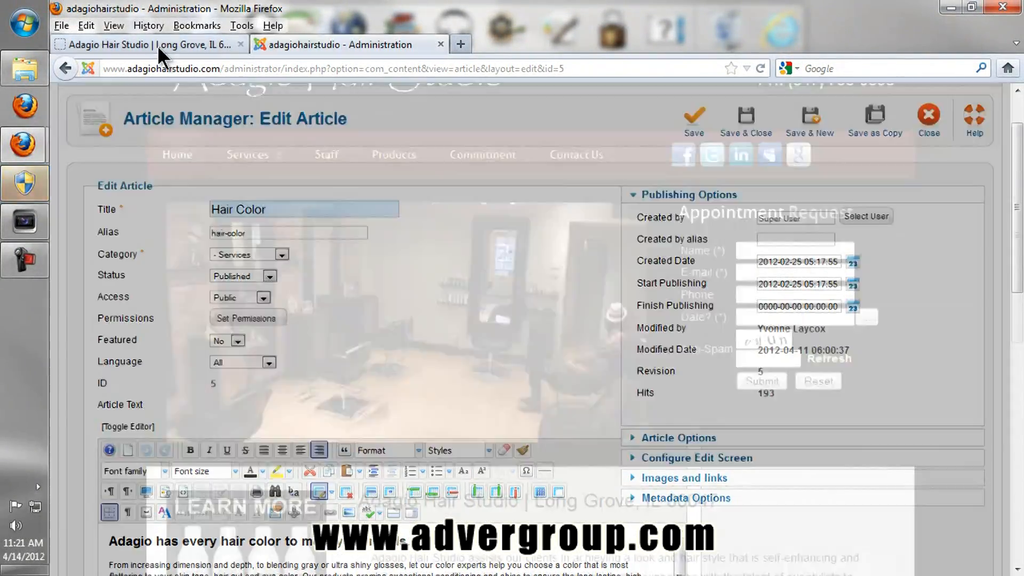
mouse_move(277, 177)
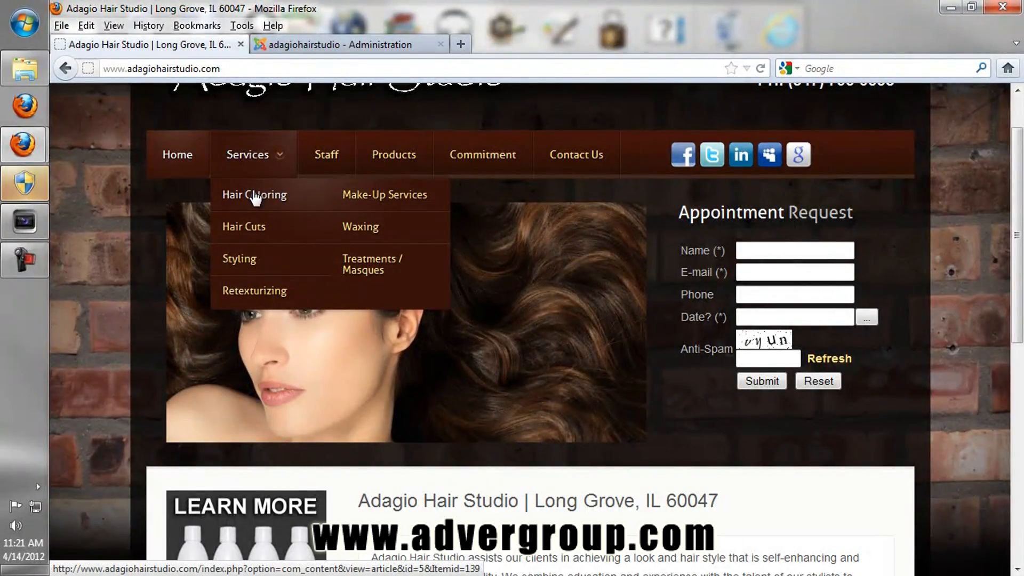
left_click(255, 196)
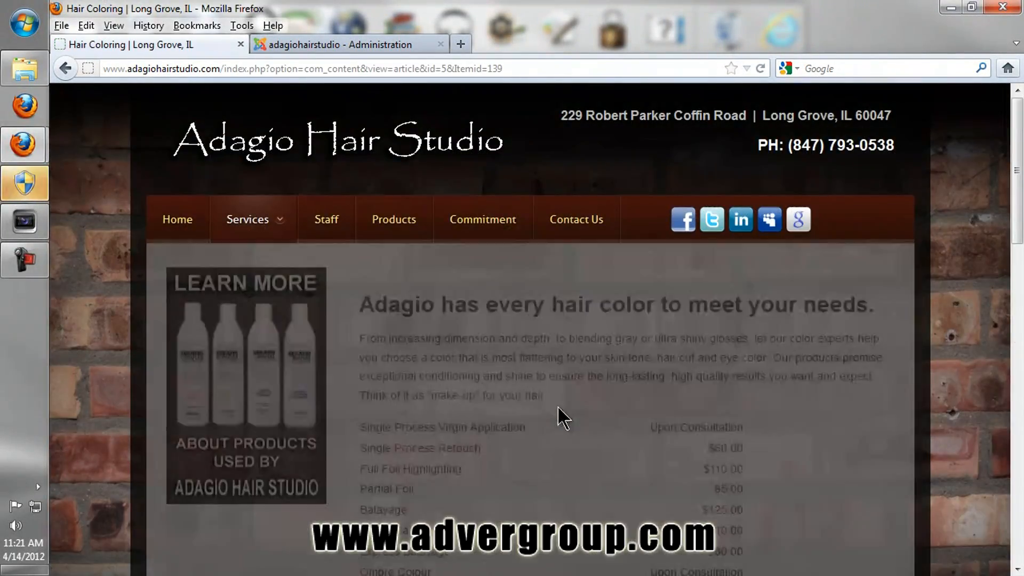
scroll(579, 425, "down", 10)
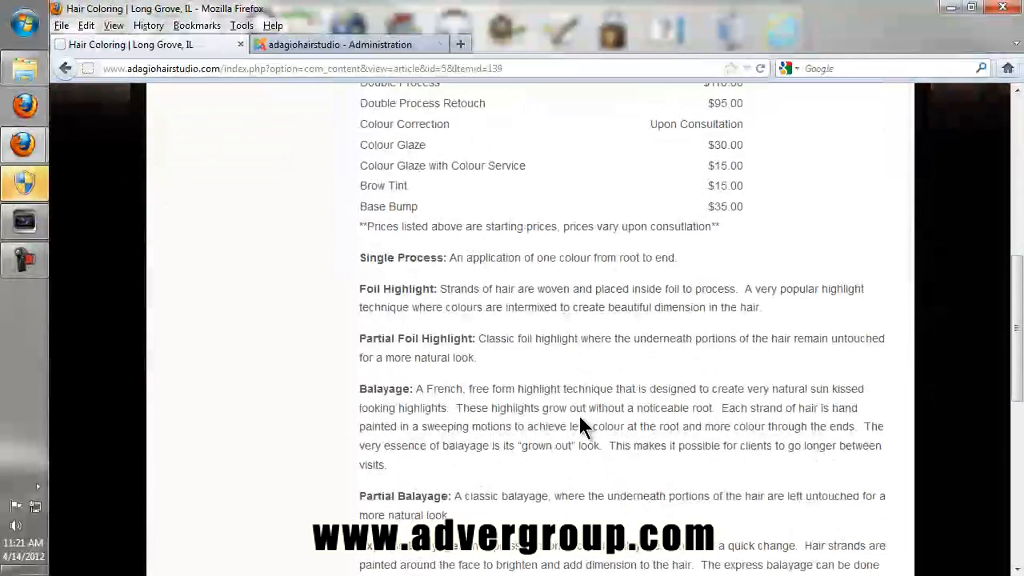
scroll(580, 425, "down", 3)
scroll(824, 491, "up", 15)
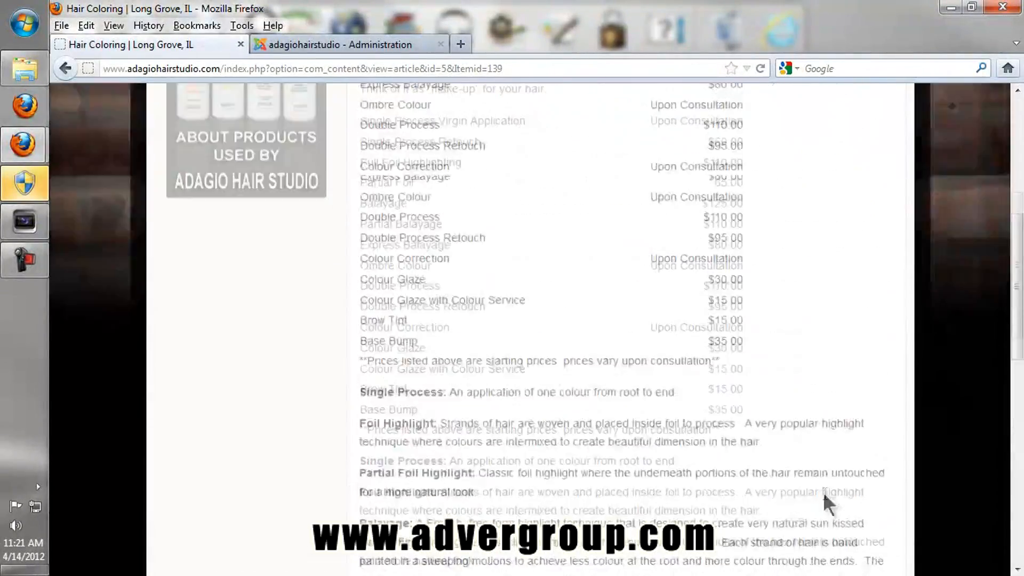
scroll(823, 492, "up", 3)
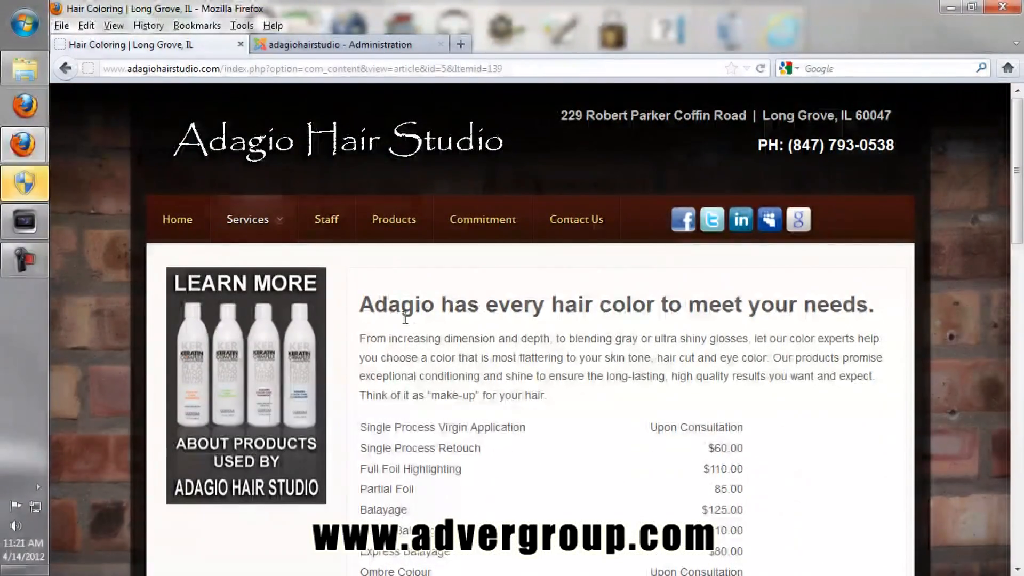
scroll(402, 316, "down", 4)
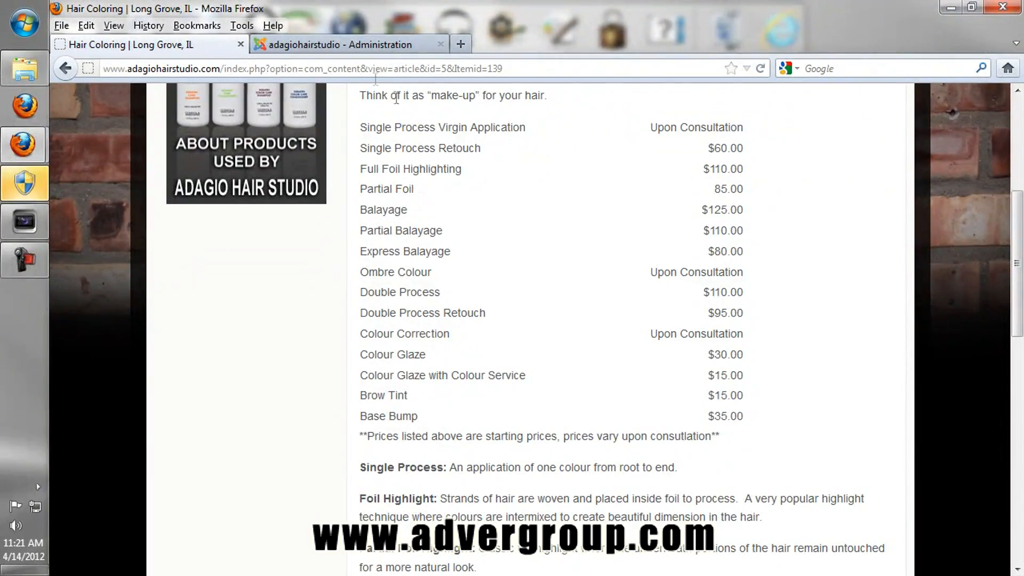
Return to the article editor and insert two empty rows below the Base Bump row of the price table.
left_click(315, 45)
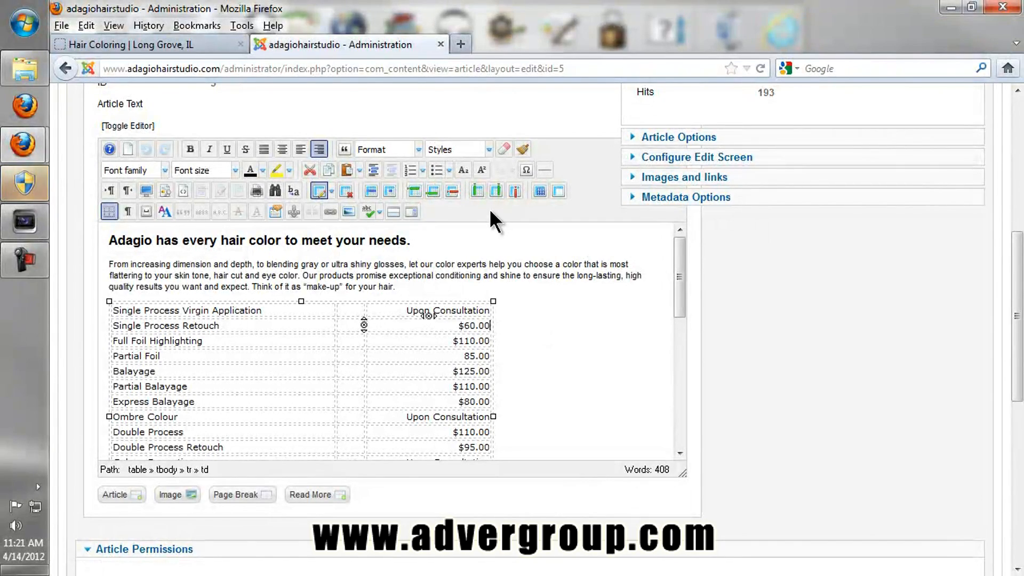
left_click(300, 345)
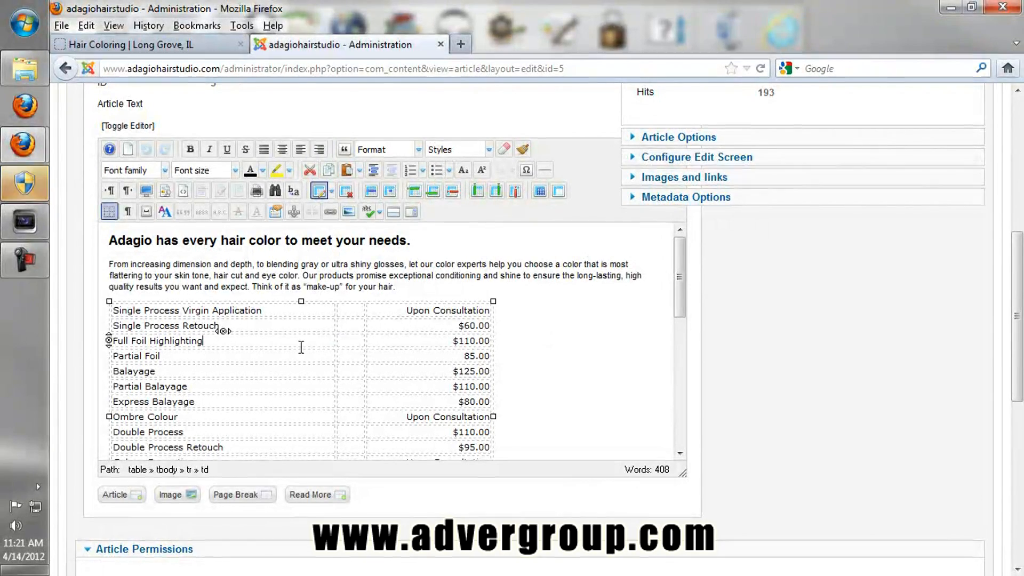
scroll(300, 346, "down", 5)
left_click(392, 335)
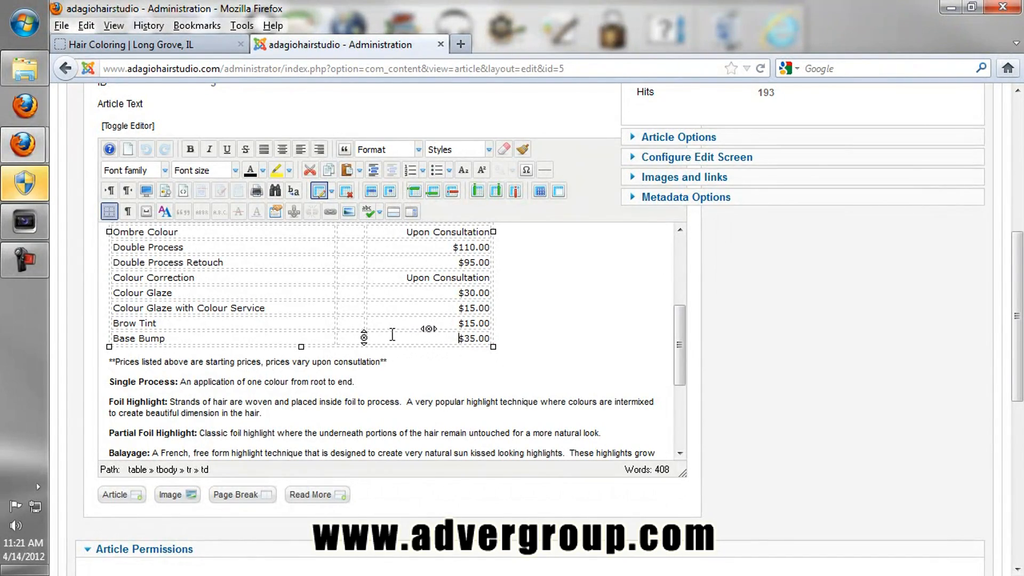
left_click(433, 186)
left_click(433, 191)
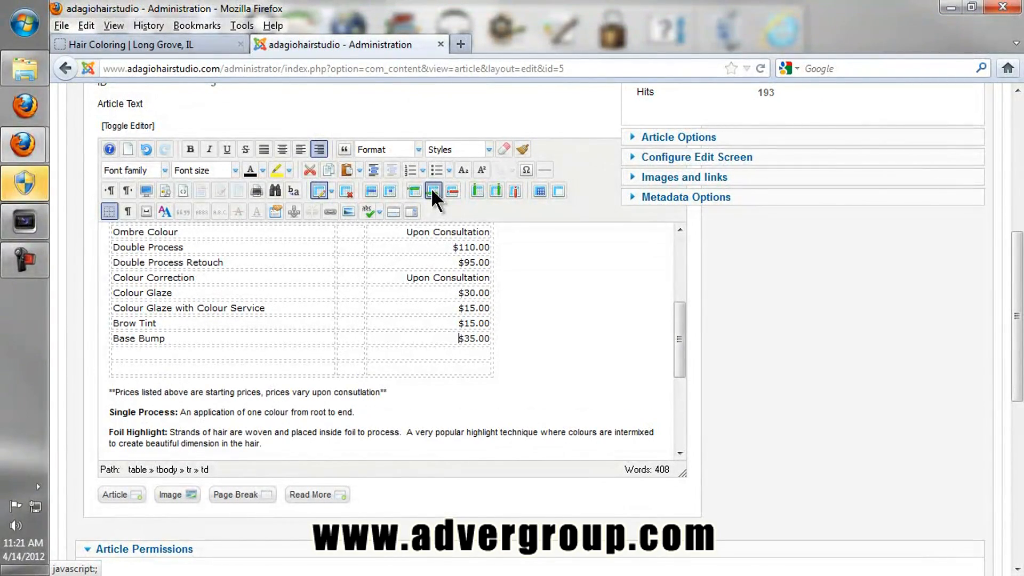
Make the Base Bump price in the table bold.
left_click_drag(458, 338, 490, 338)
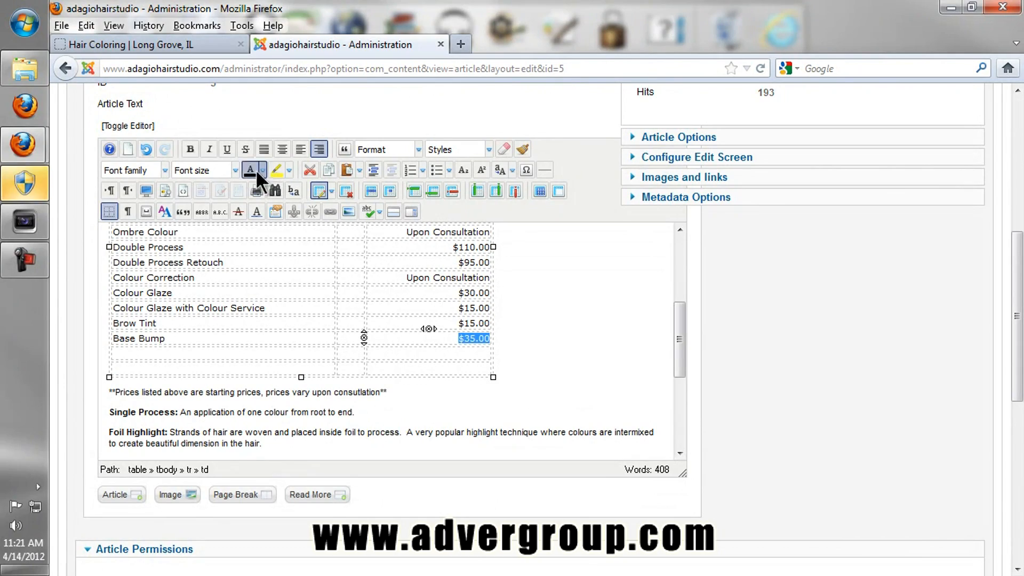
left_click(191, 149)
left_click(539, 319)
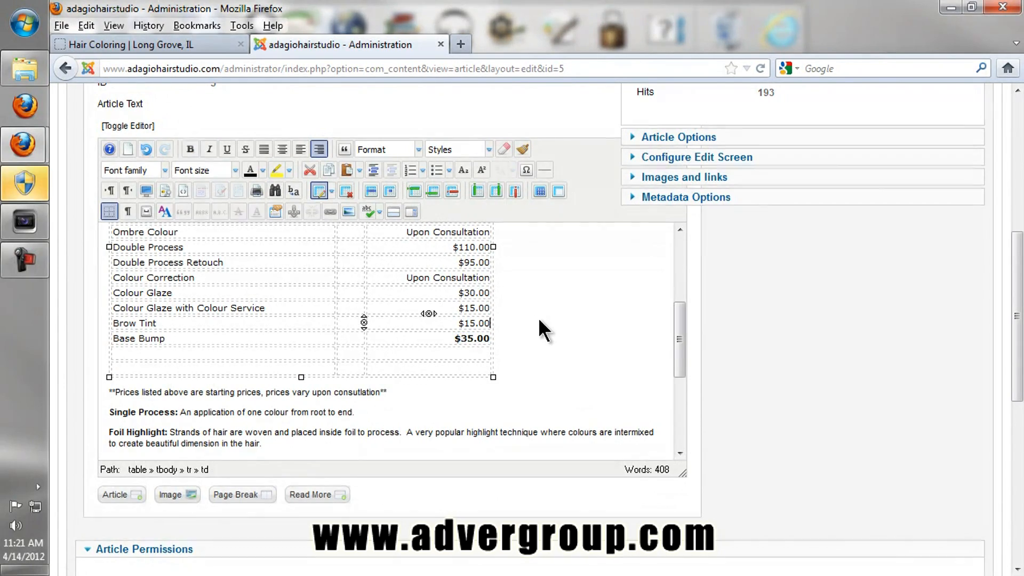
Open the image insertion dialog from the end of the Base Bump description and browse the desktop files available for upload.
scroll(538, 319, "down", 8)
scroll(545, 338, "down", 5)
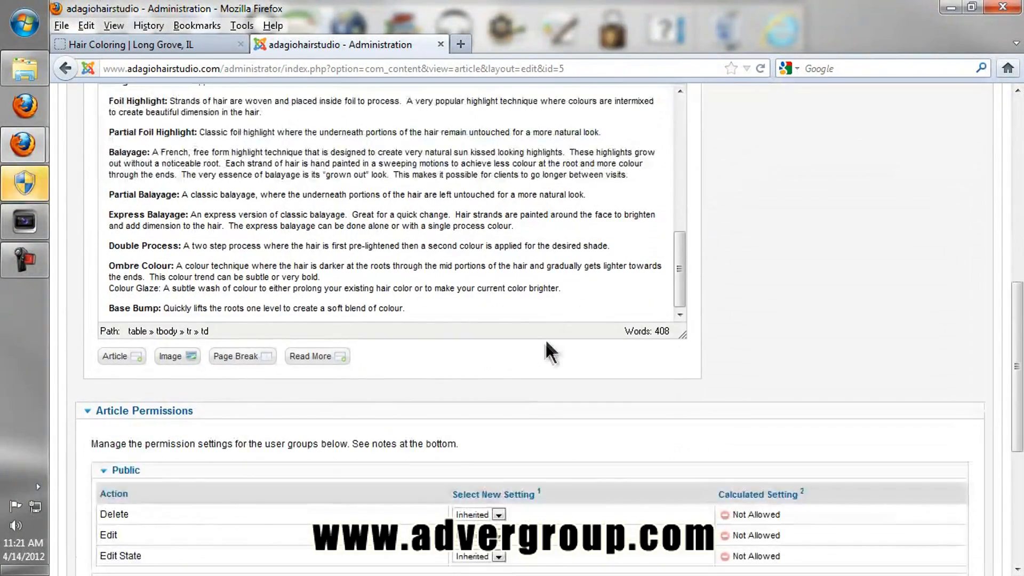
left_click(561, 290)
scroll(582, 280, "down", 2)
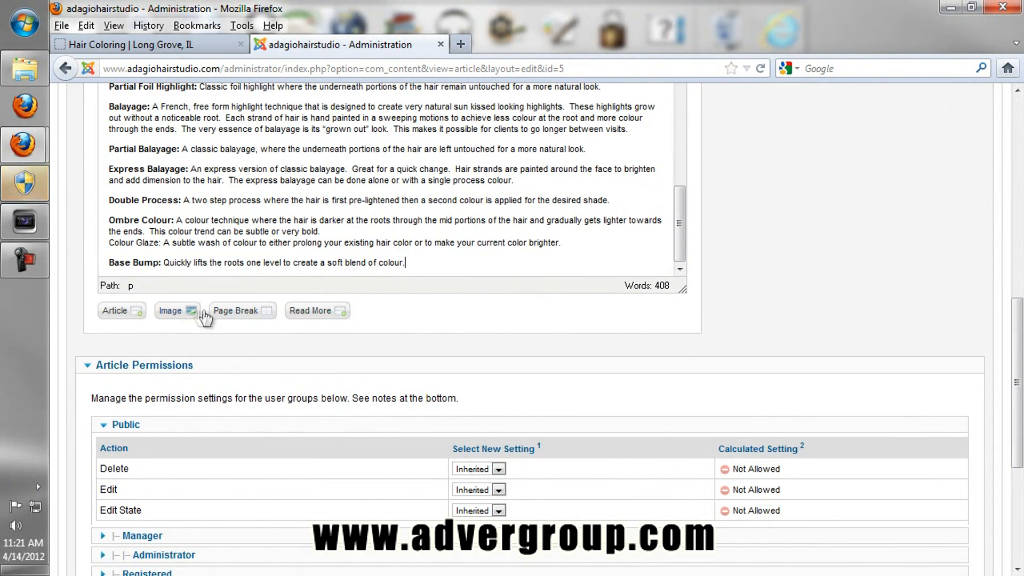
left_click(183, 314)
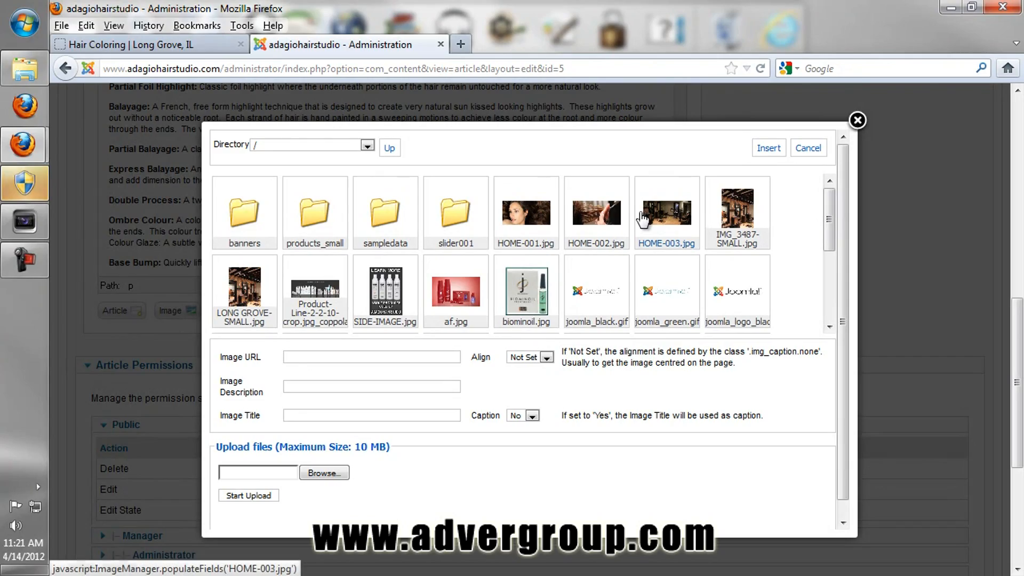
left_click(322, 471)
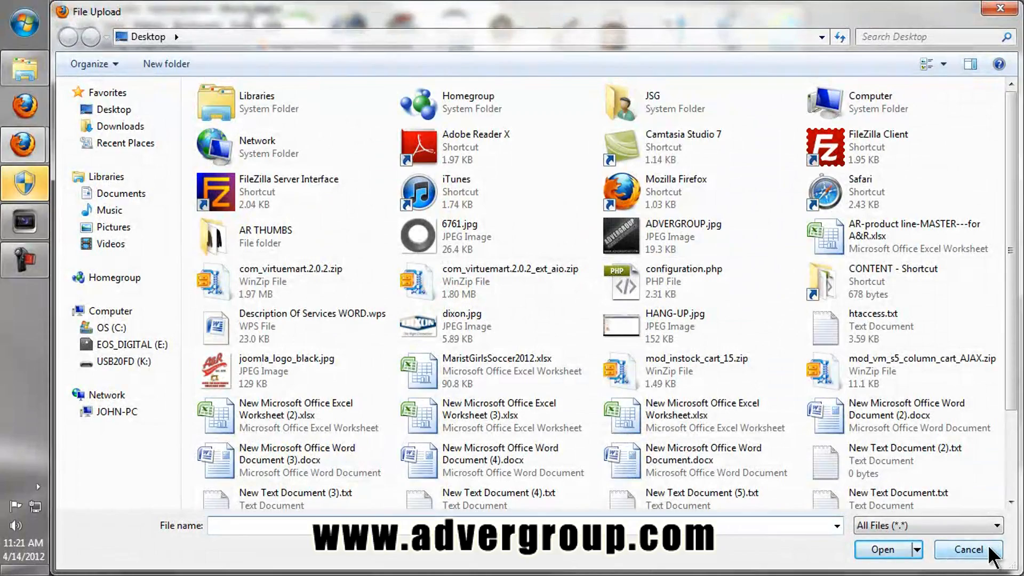
left_click(990, 549)
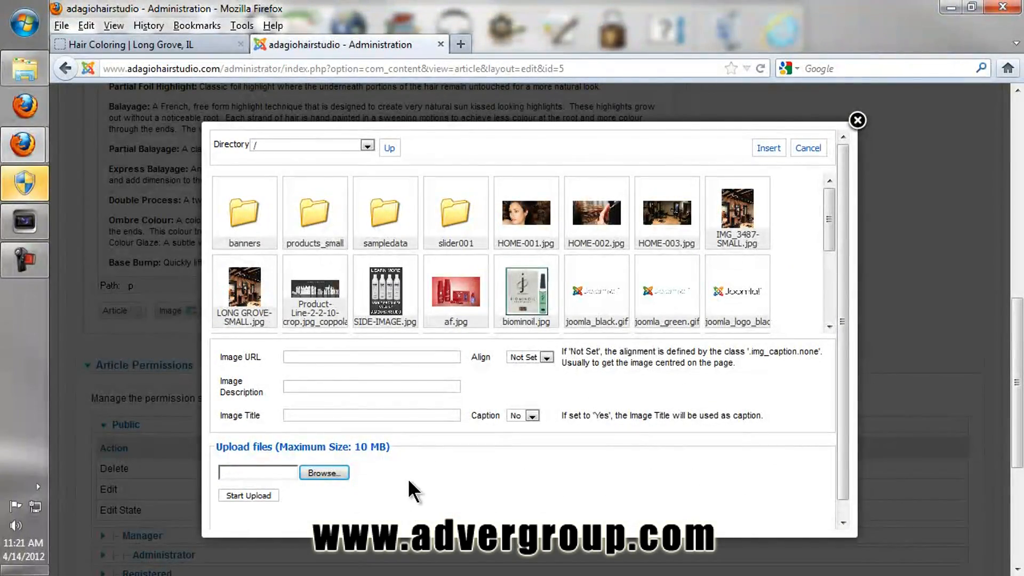
Insert the Privé daily shampoo bottle image from the image directory into the article text.
left_click_drag(835, 211, 814, 260)
left_click(604, 234)
left_click(766, 148)
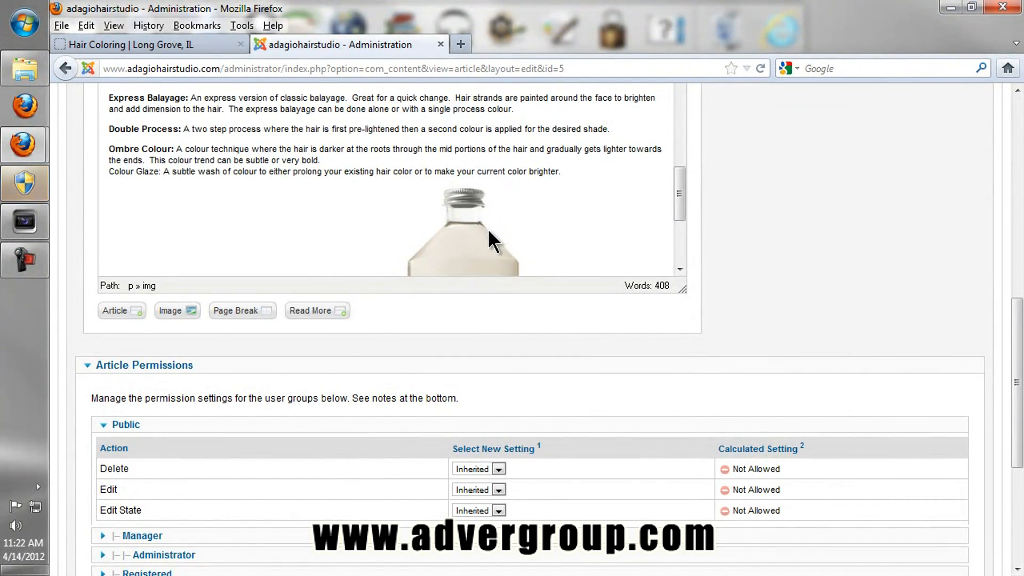
scroll(487, 228, "down", 3)
scroll(732, 264, "up", 3)
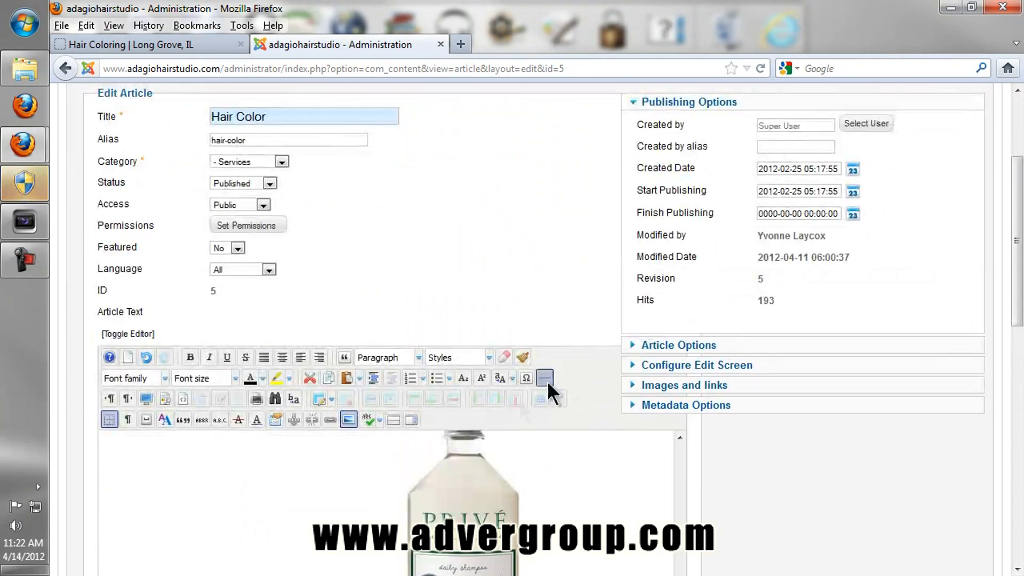
Remove the inserted shampoo bottle image from the article text.
scroll(469, 425, "down", 2)
scroll(463, 428, "down", 5)
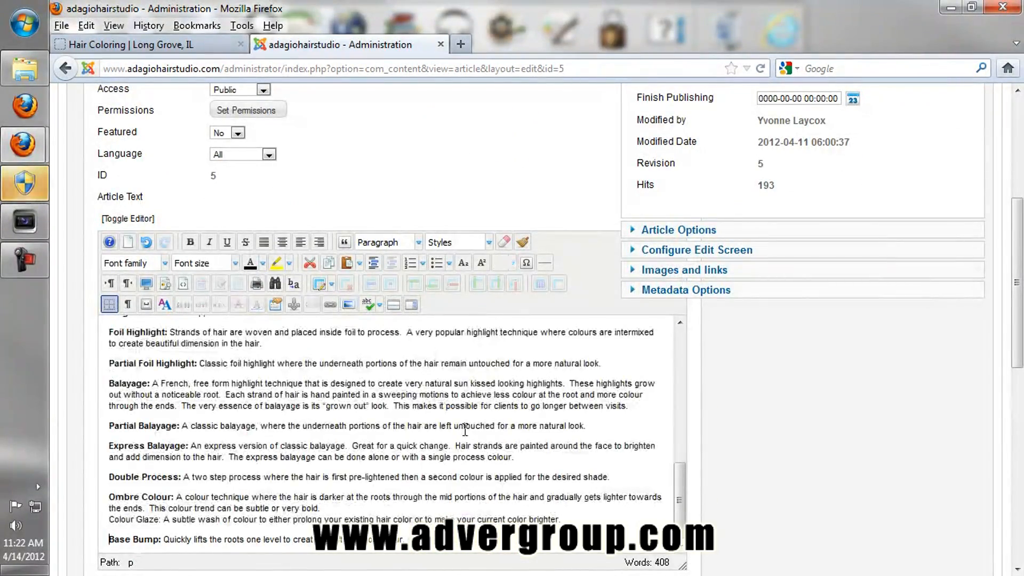
scroll(473, 428, "down", 5)
left_click_drag(675, 245, 693, 136)
scroll(741, 188, "up", 5)
scroll(756, 340, "up", 3)
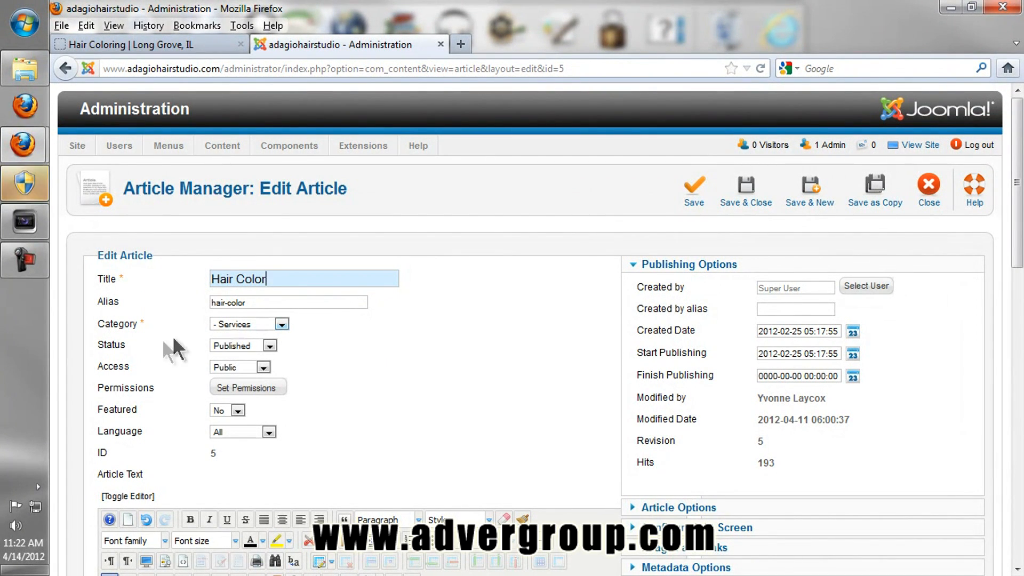
Examine the article's Status and Access choices and expand its Metadata Options.
left_click(220, 346)
left_click(353, 352)
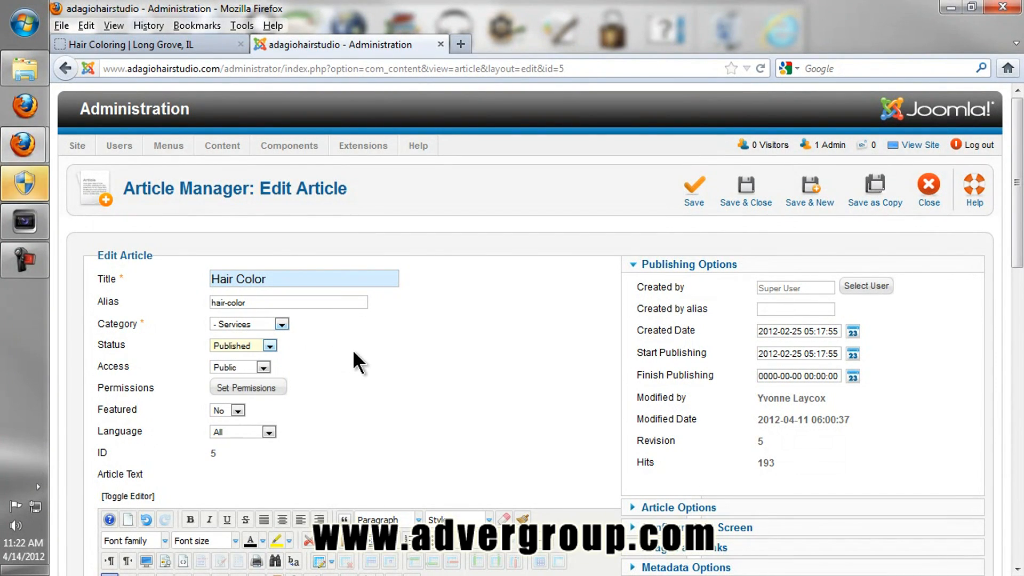
left_click(260, 367)
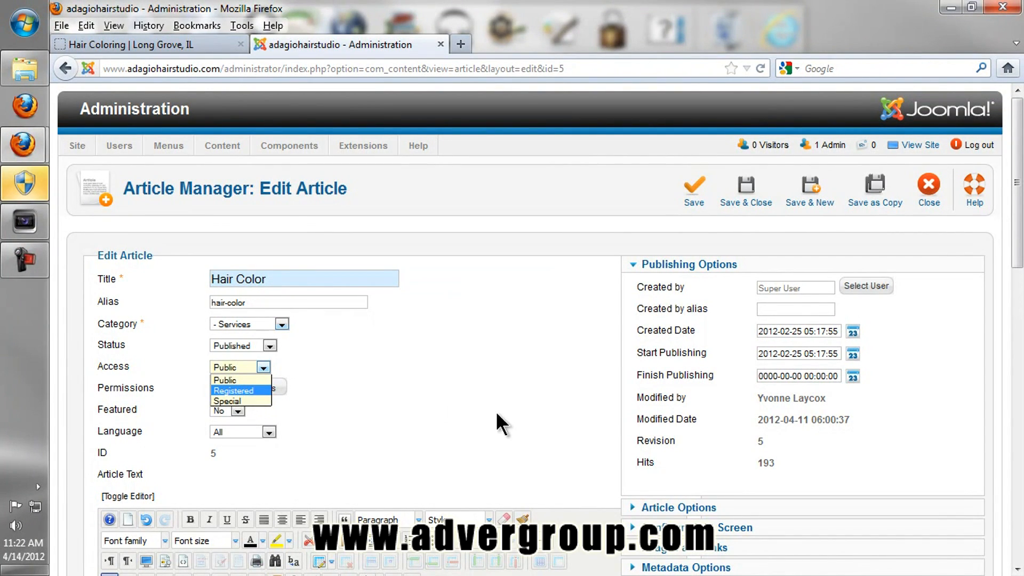
left_click(499, 424)
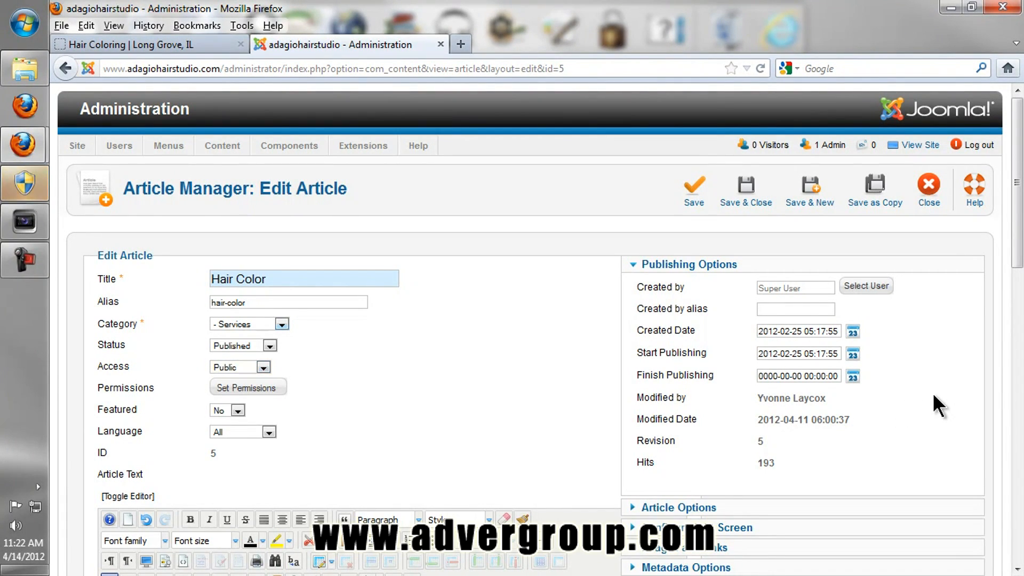
scroll(933, 392, "down", 2)
left_click(671, 495)
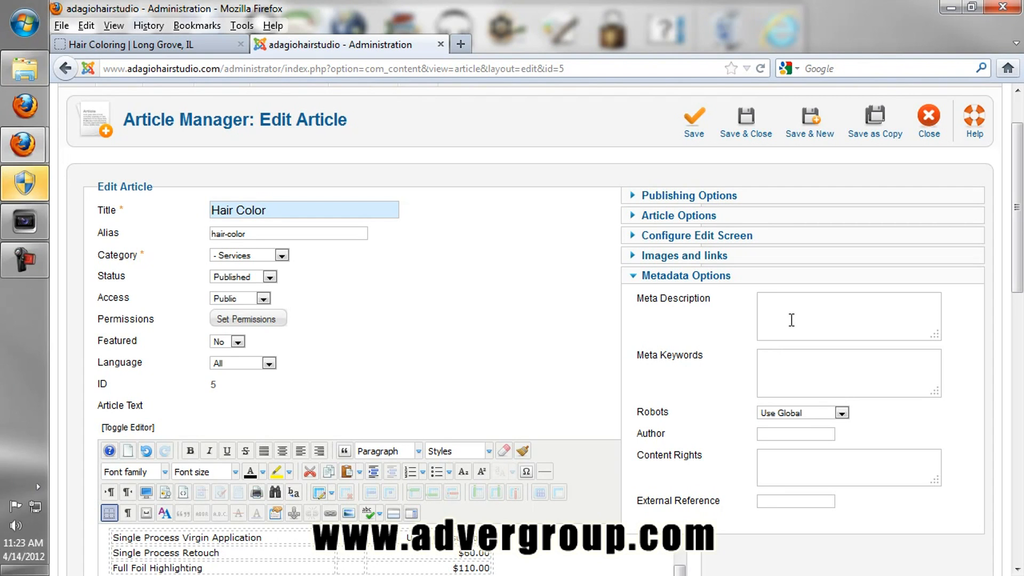
scroll(792, 320, "up", 2)
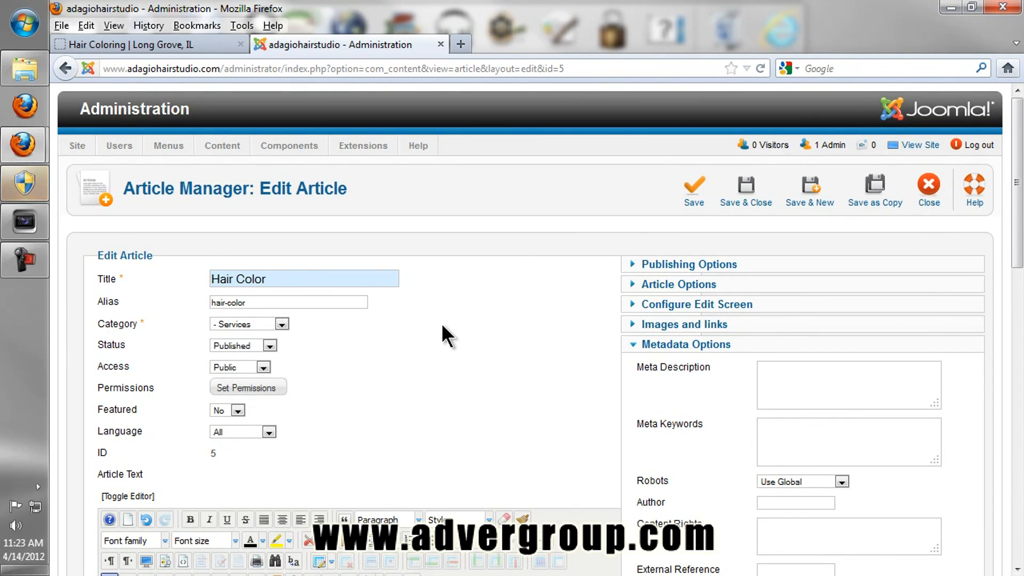
Check the edited article text once more and close the Hair Color article without saving the changes.
scroll(441, 322, "down", 5)
scroll(586, 387, "down", 3)
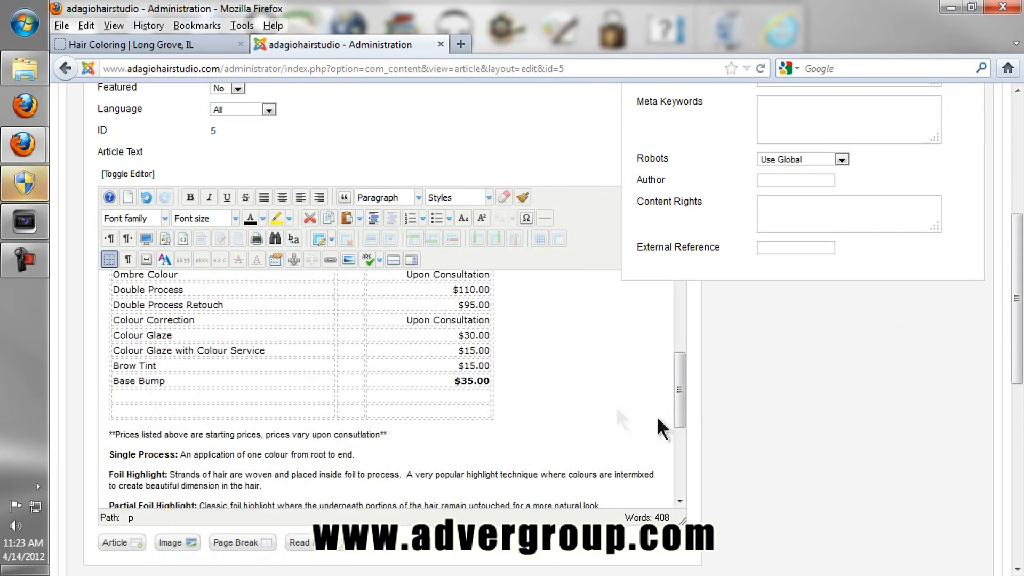
scroll(661, 427, "down", 8)
scroll(625, 413, "up", 12)
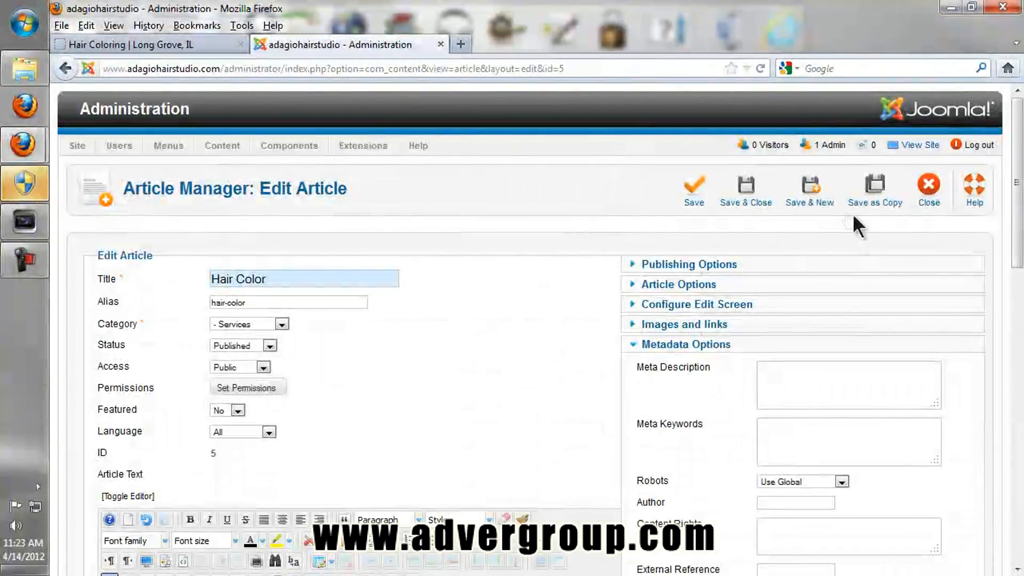
left_click(926, 204)
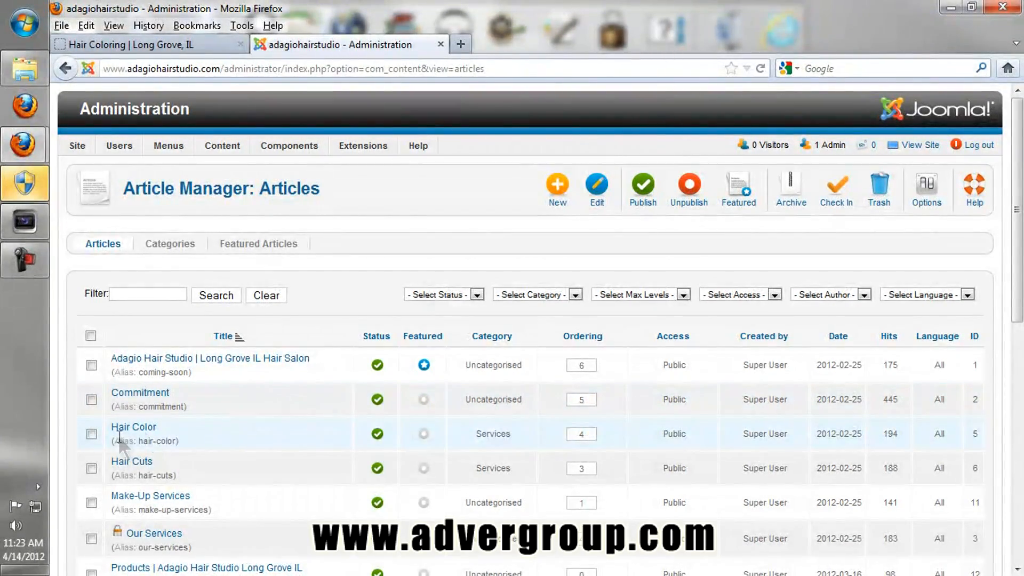
Switch to the public website and open the Hair Cuts page under Services.
left_click(172, 44)
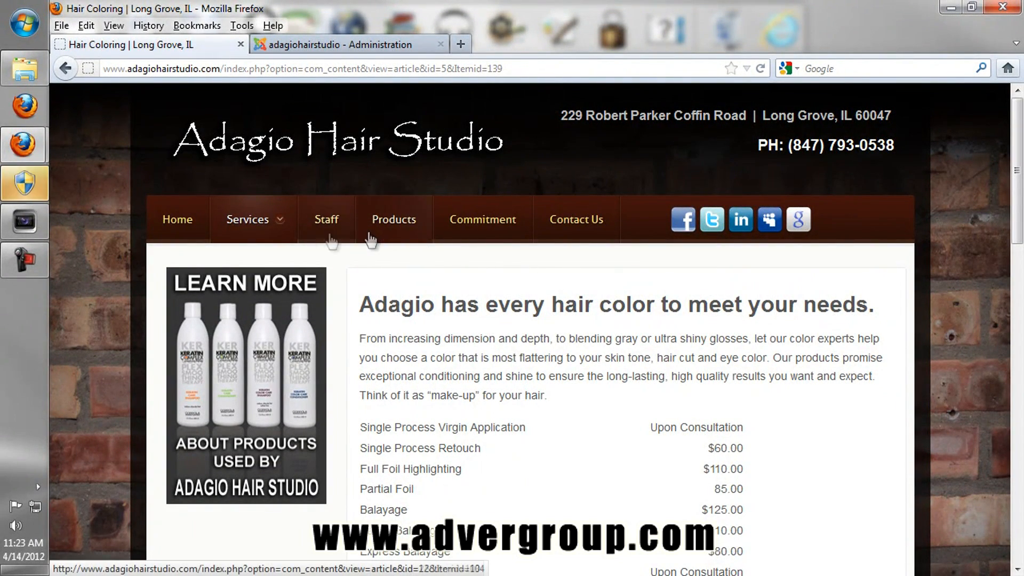
mouse_move(257, 235)
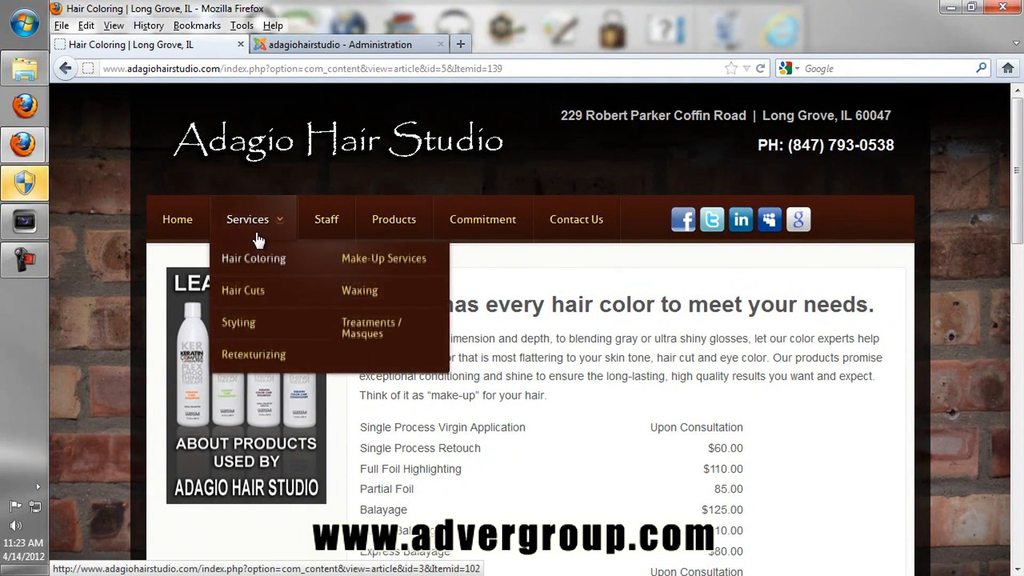
left_click(251, 307)
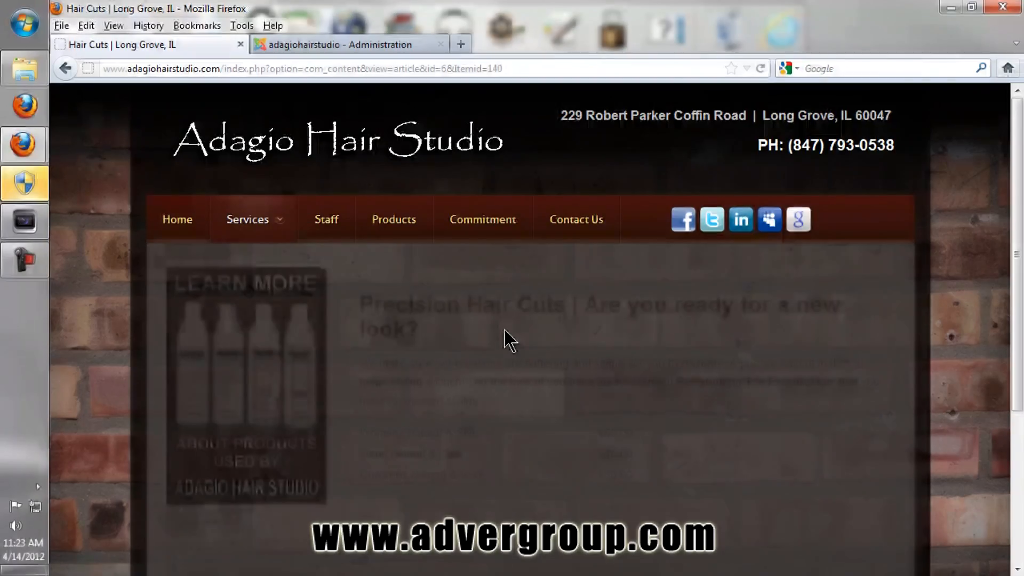
Look over the Hair Cuts page and switch back to the Joomla administration, opening its Control Panel.
scroll(581, 341, "down", 3)
scroll(581, 355, "up", 5)
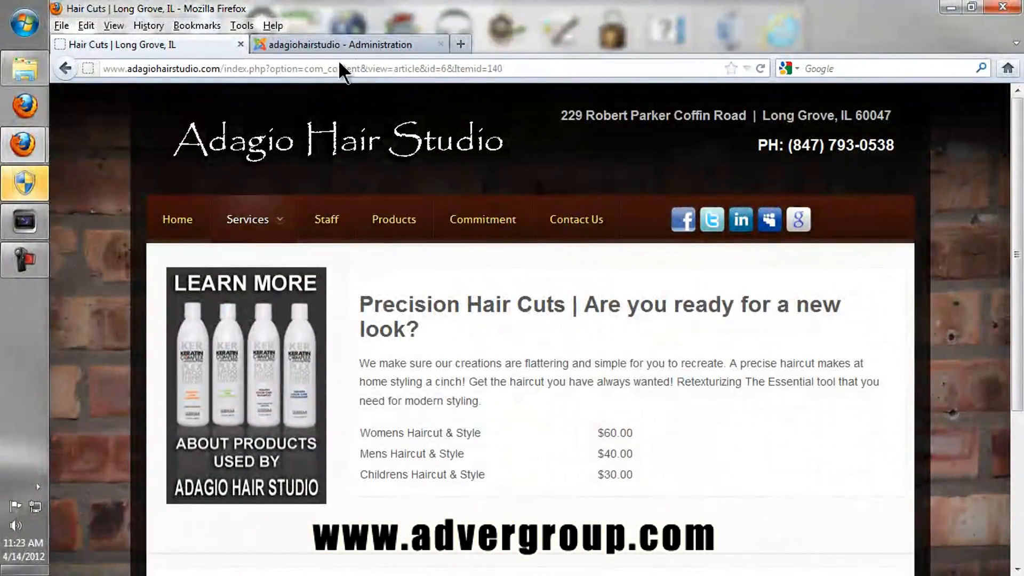
left_click(303, 45)
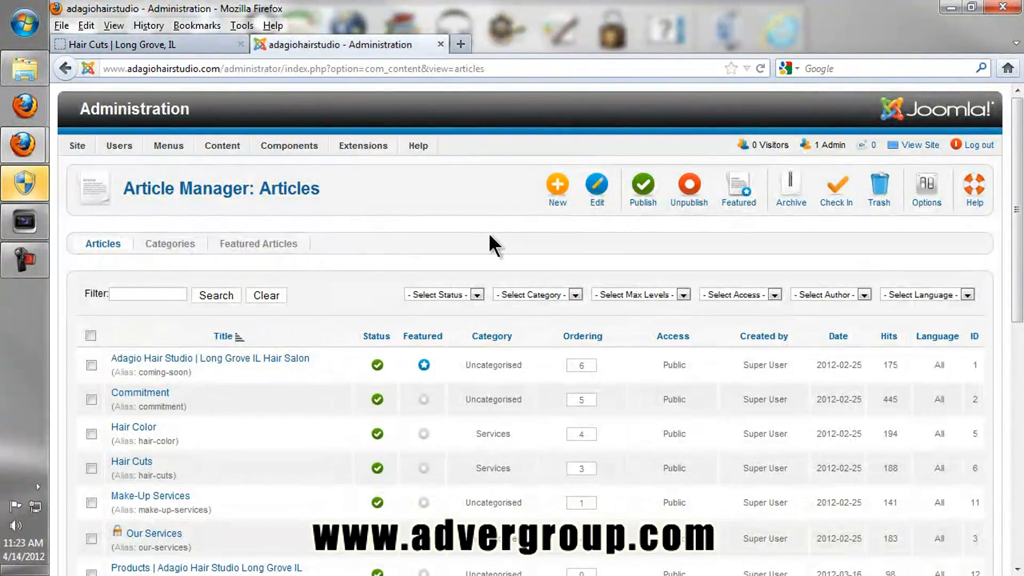
mouse_move(74, 151)
left_click(107, 166)
mouse_move(75, 150)
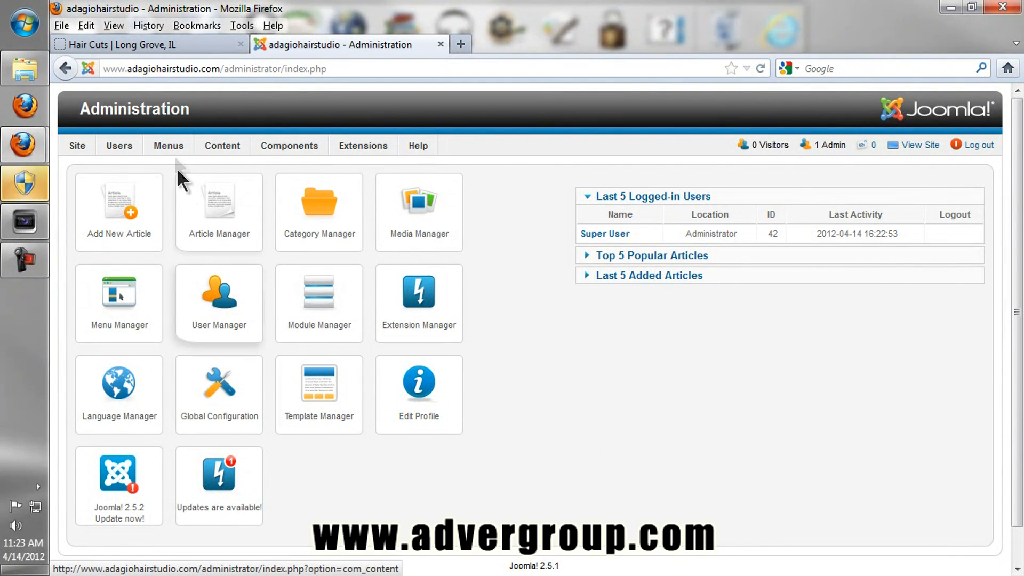
Open the list of Main Menu items in the Menu Manager.
mouse_move(171, 149)
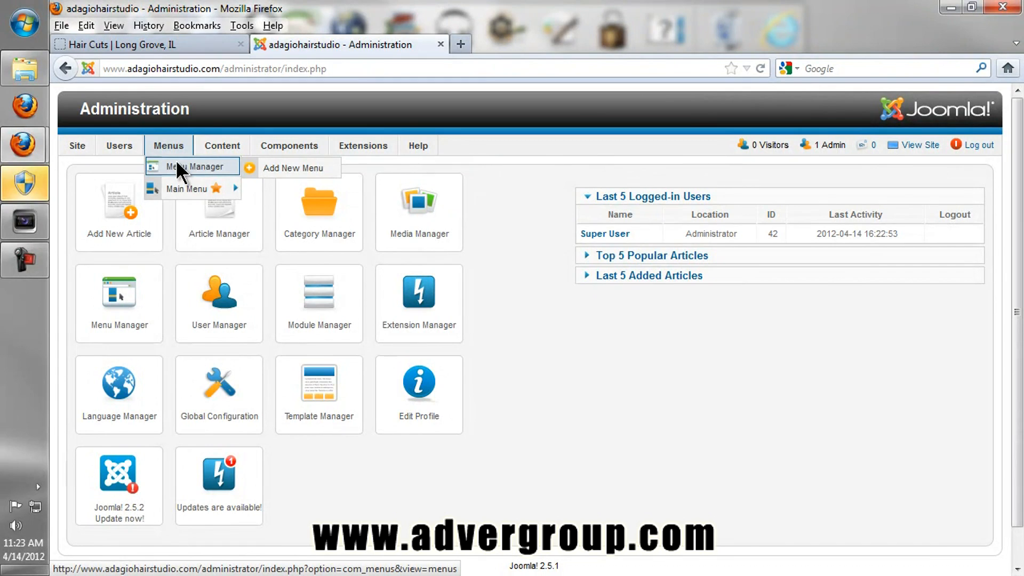
left_click(124, 307)
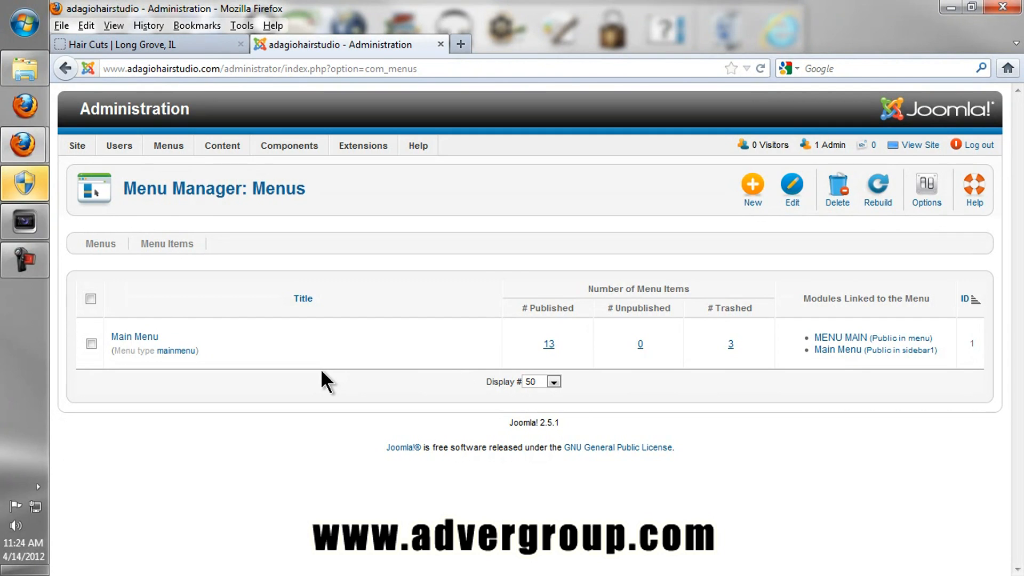
left_click(142, 342)
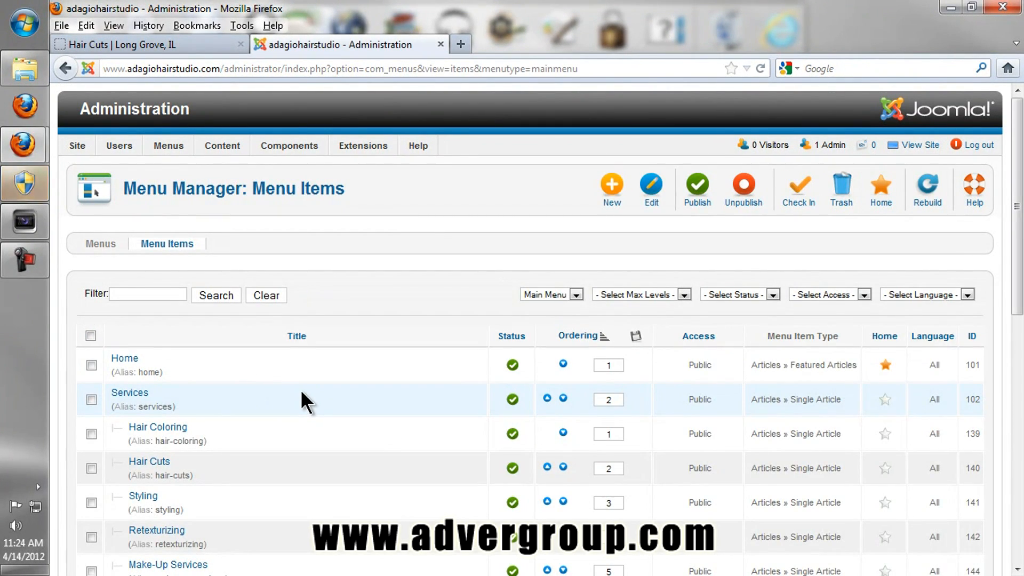
Compare the Main Menu's item list and the items nested under Services with the public website's navigation and Services submenu.
scroll(302, 393, "down", 3)
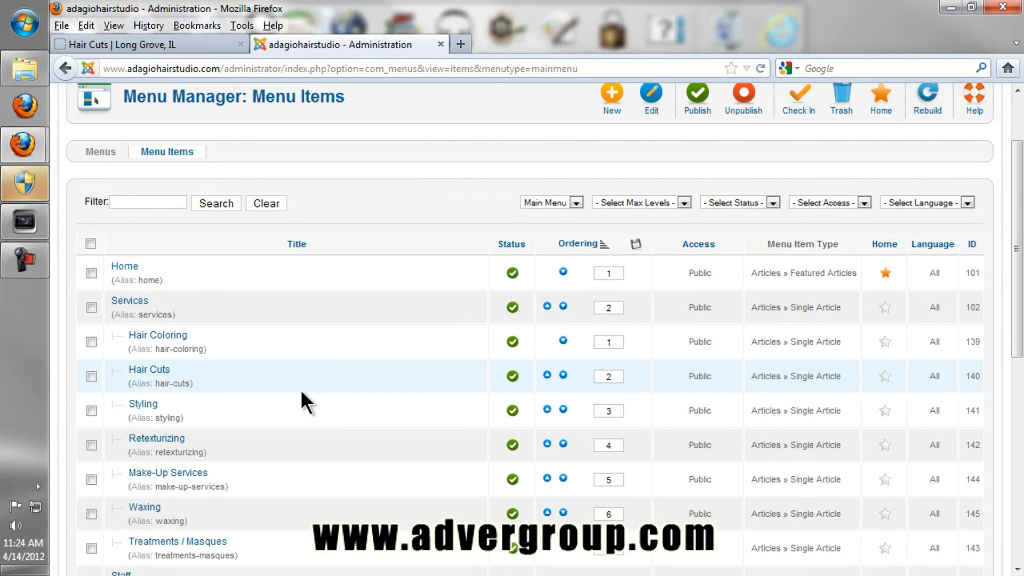
scroll(300, 390, "up", 3)
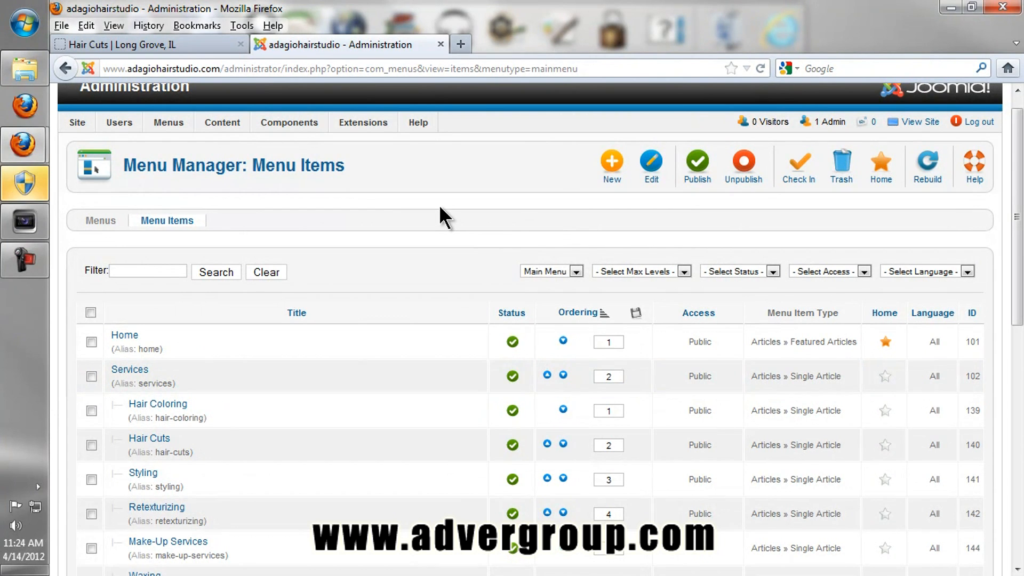
scroll(439, 204, "down", 2)
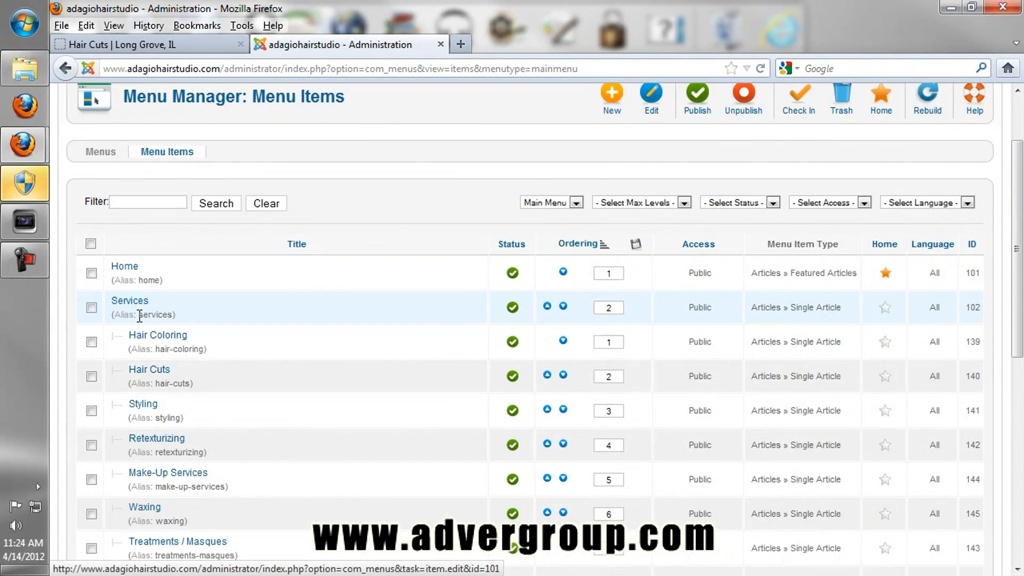
scroll(139, 317, "down", 5)
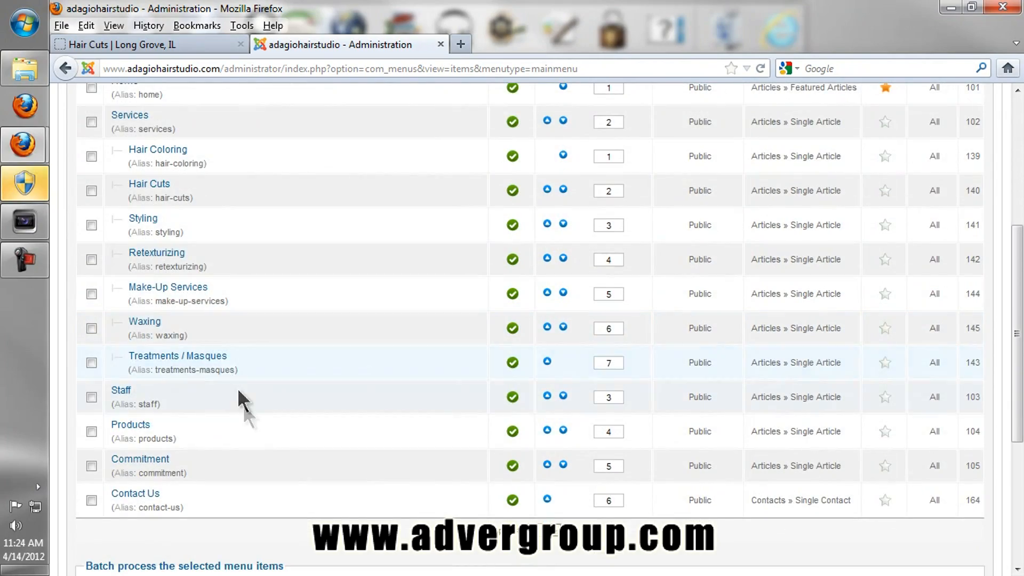
scroll(241, 398, "up", 4)
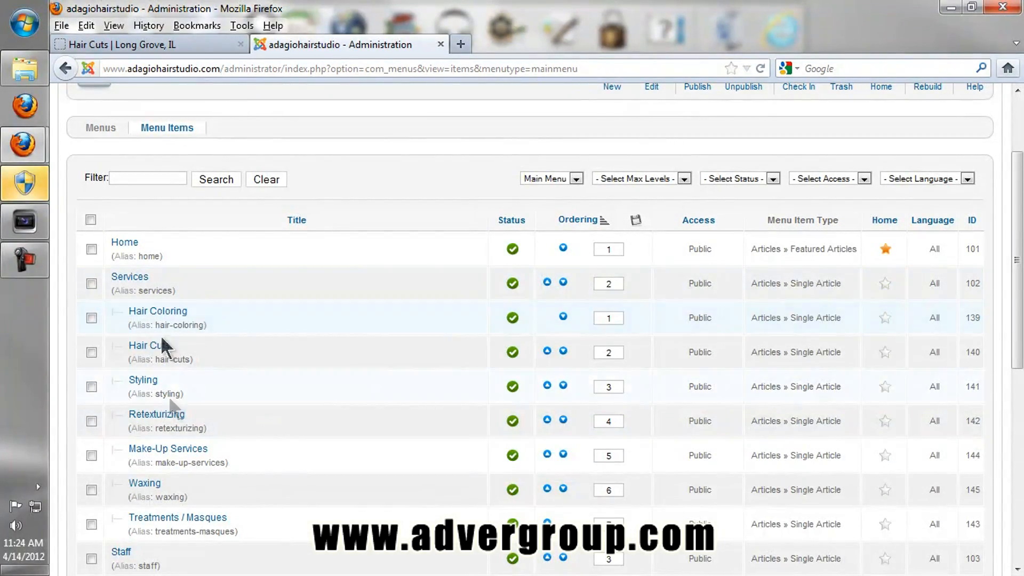
left_click(161, 40)
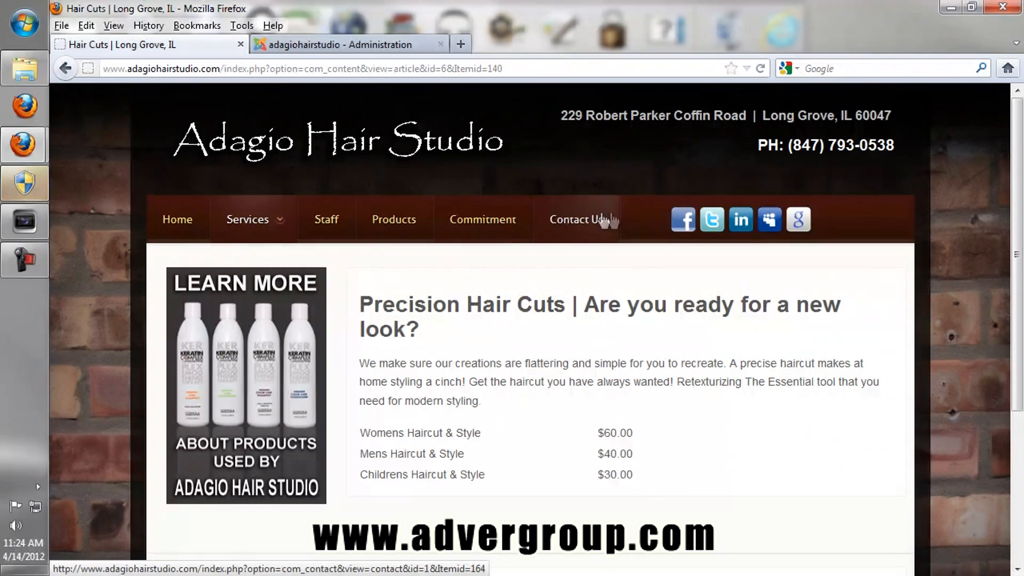
mouse_move(270, 224)
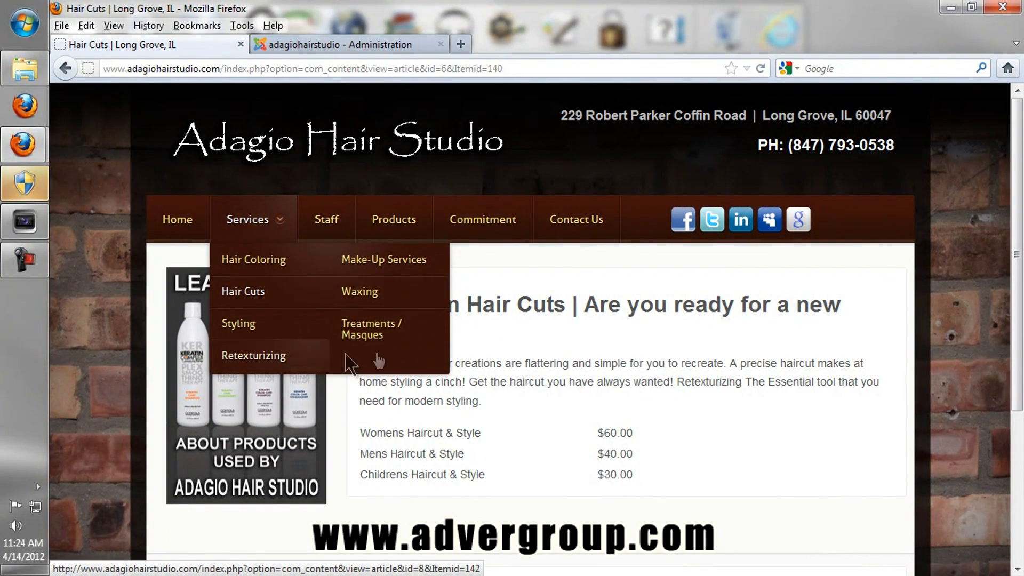
left_click(299, 45)
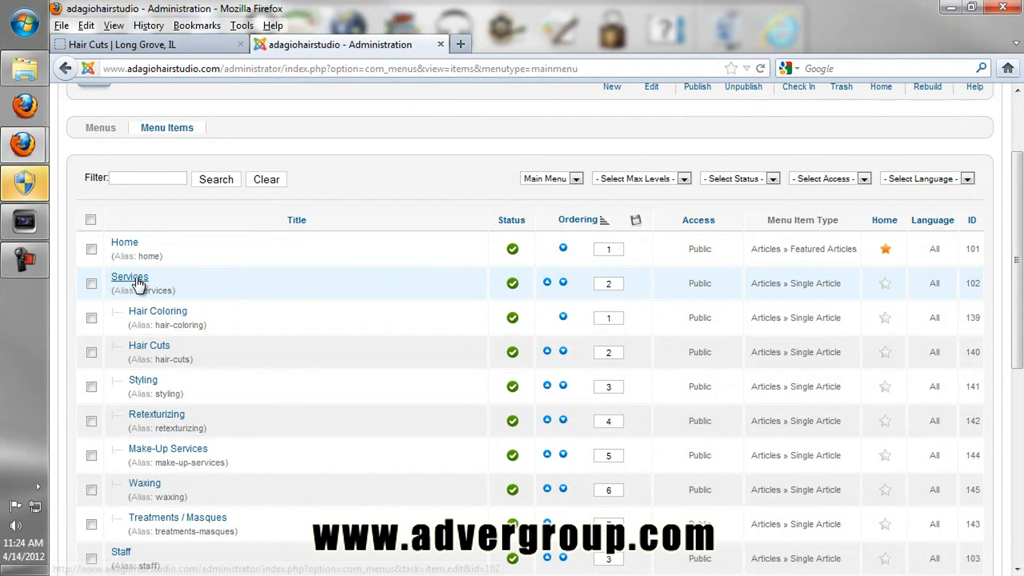
scroll(274, 311, "down", 4)
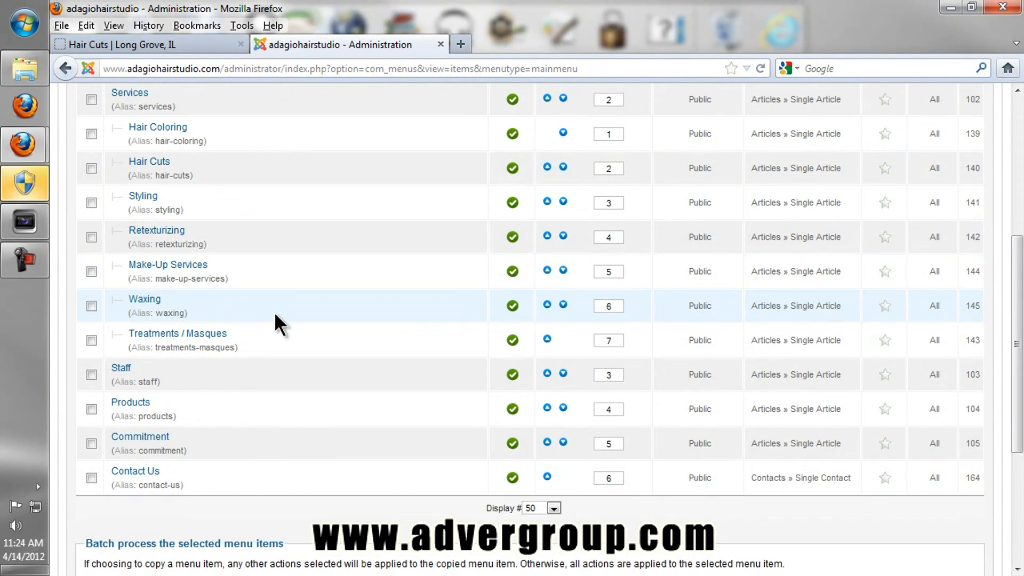
scroll(235, 412, "up", 2)
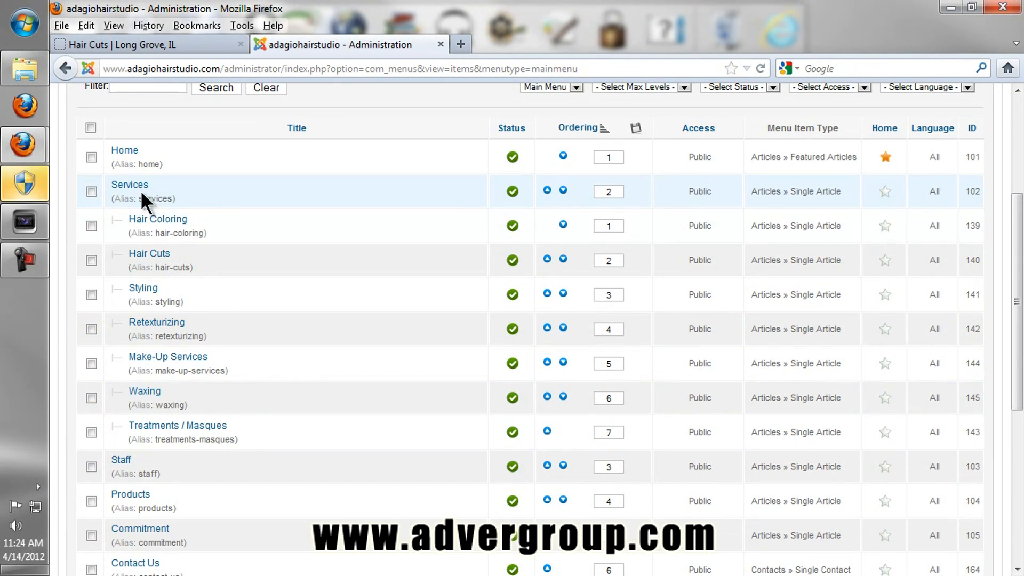
scroll(450, 425, "up", 4)
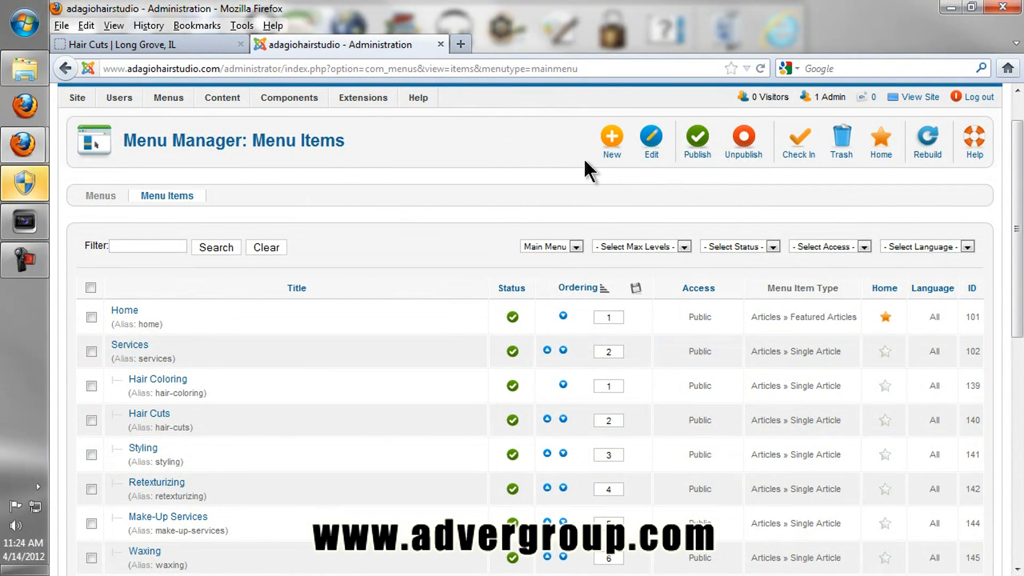
Start a new Main Menu item and set its menu item type to Single Article.
left_click(613, 143)
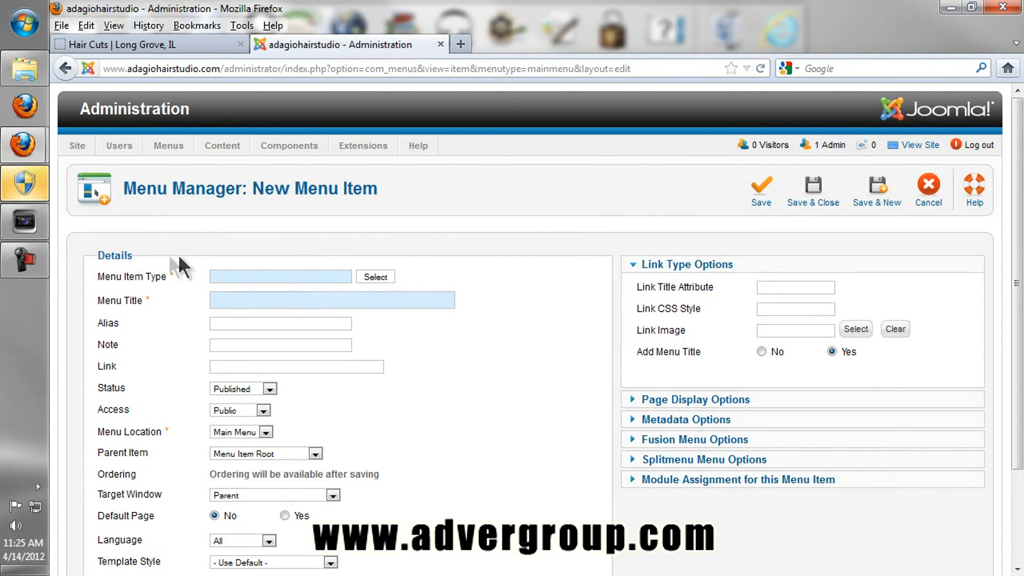
left_click(370, 278)
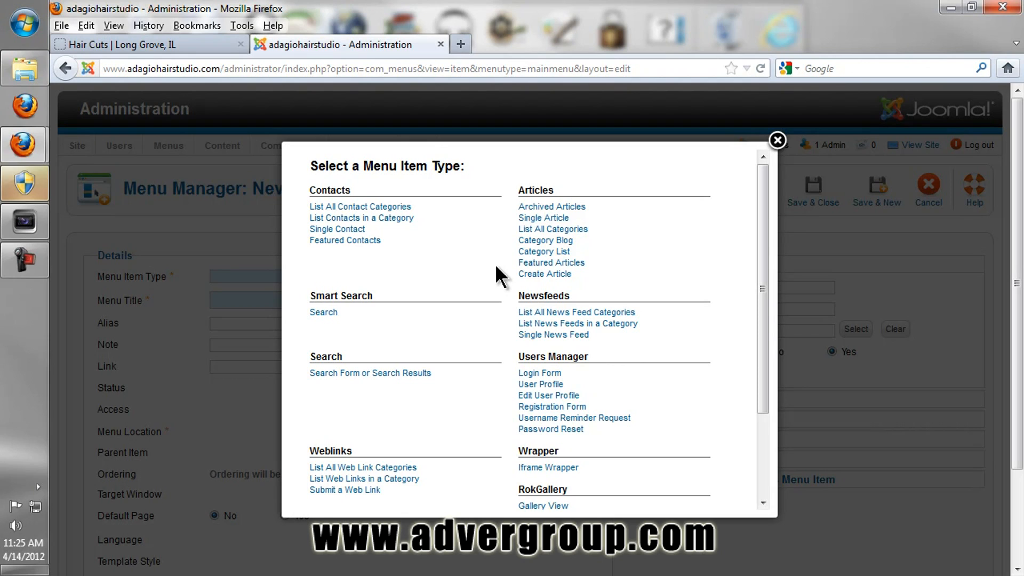
scroll(496, 266, "down", 4)
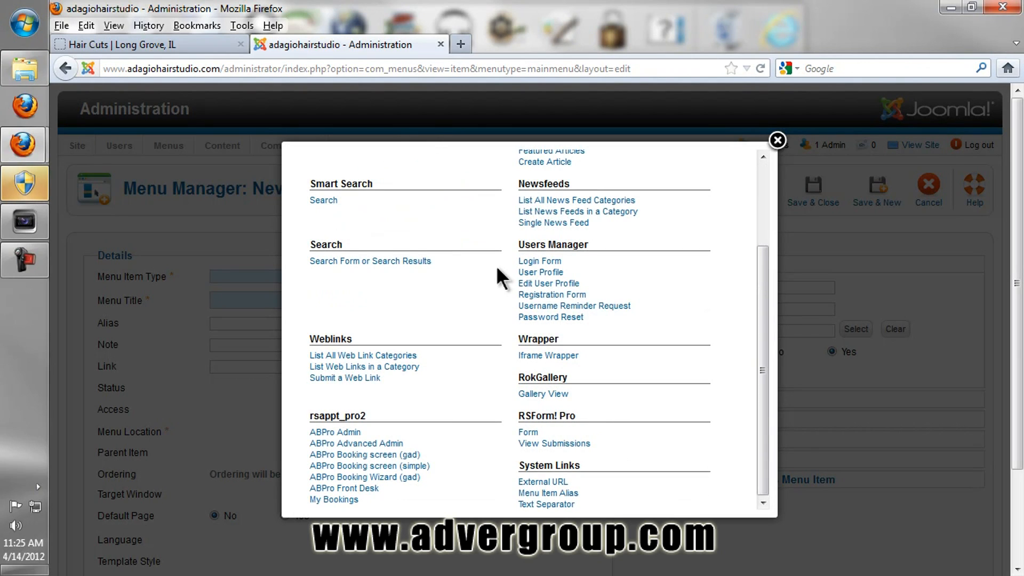
scroll(624, 376, "up", 4)
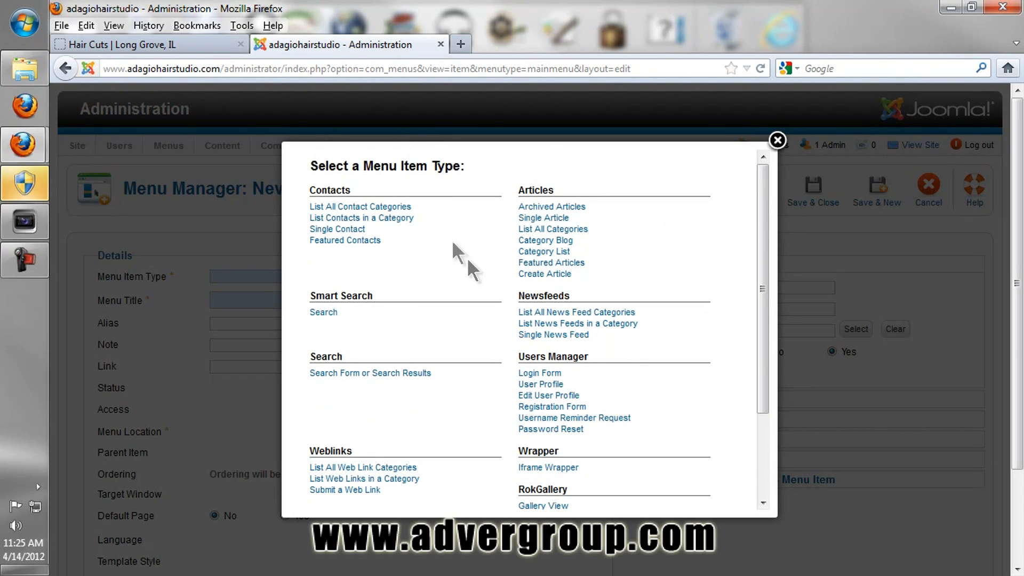
left_click(544, 218)
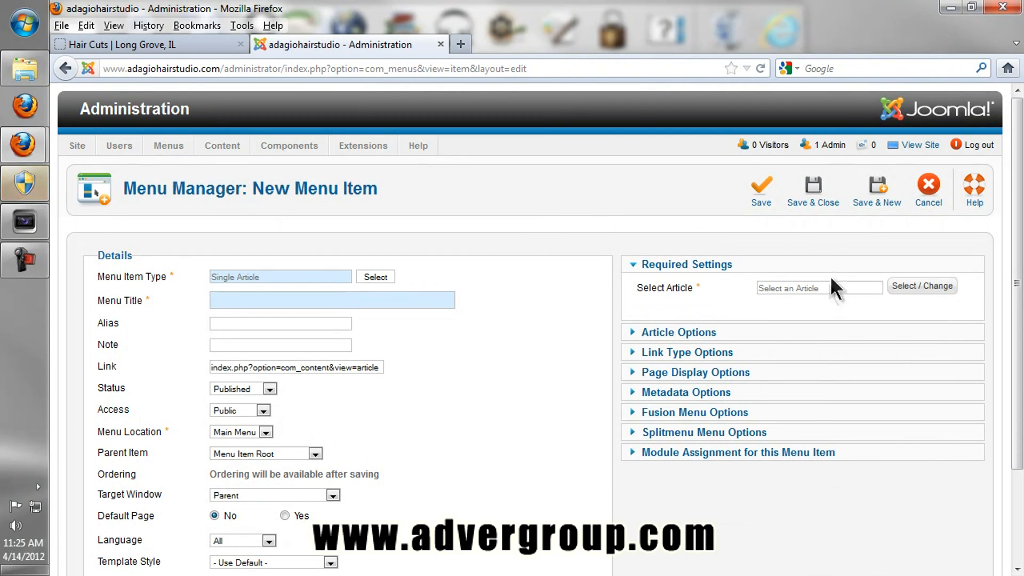
Link the new menu item to the Waxing article and give it the menu title "Waxing Sample".
left_click(908, 289)
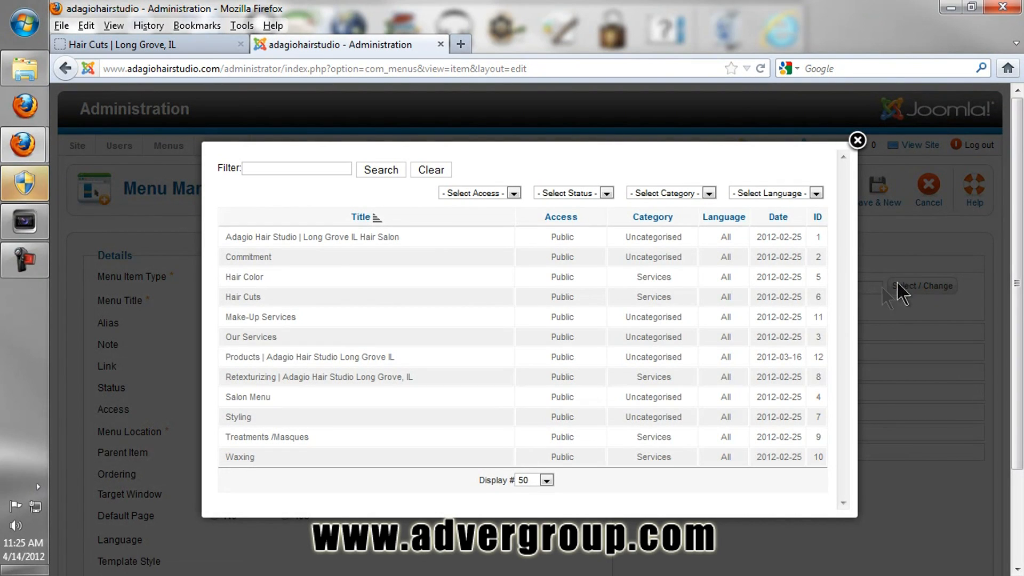
left_click(232, 458)
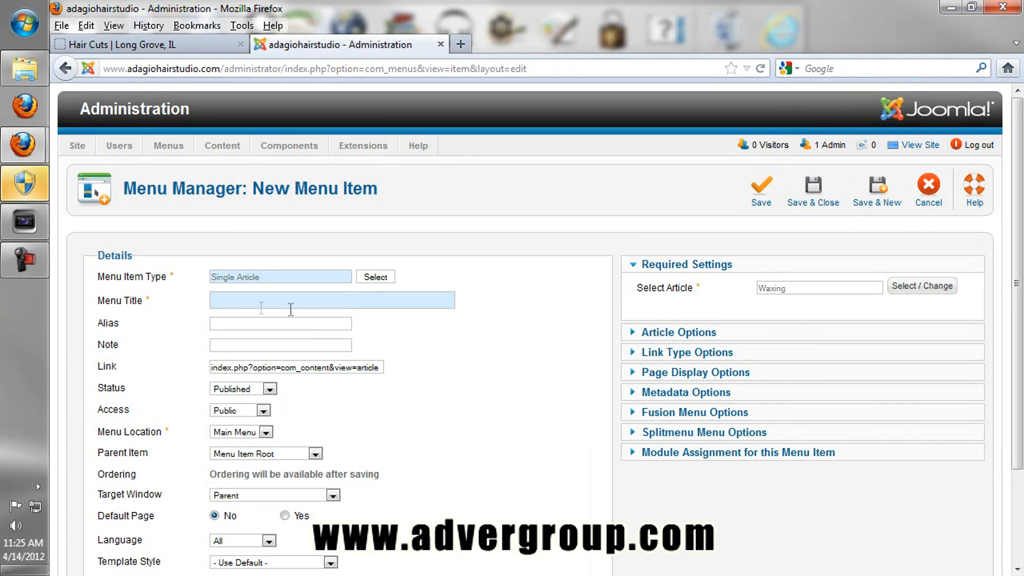
left_click(254, 308)
type("Waxin")
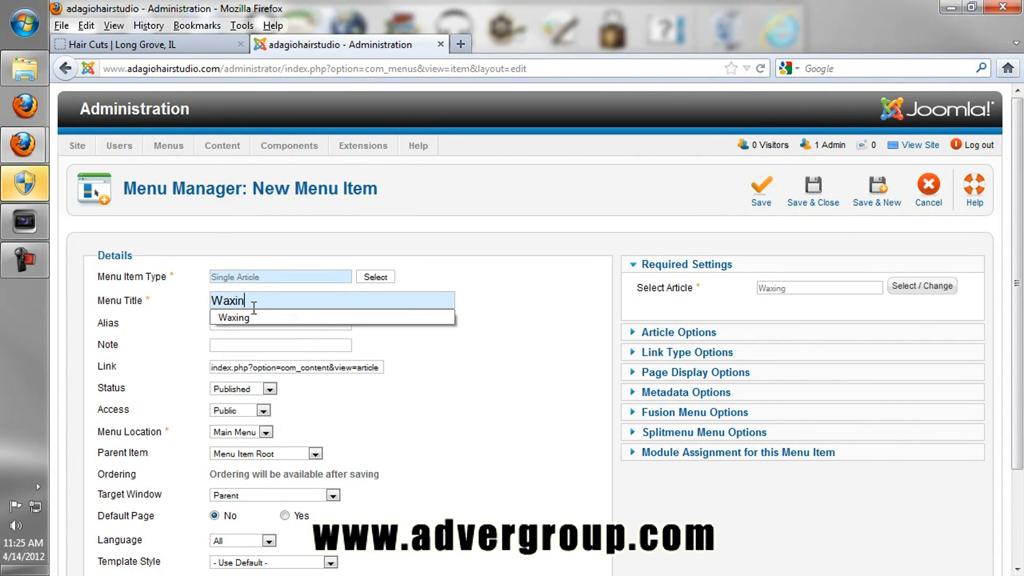
type("g Sample")
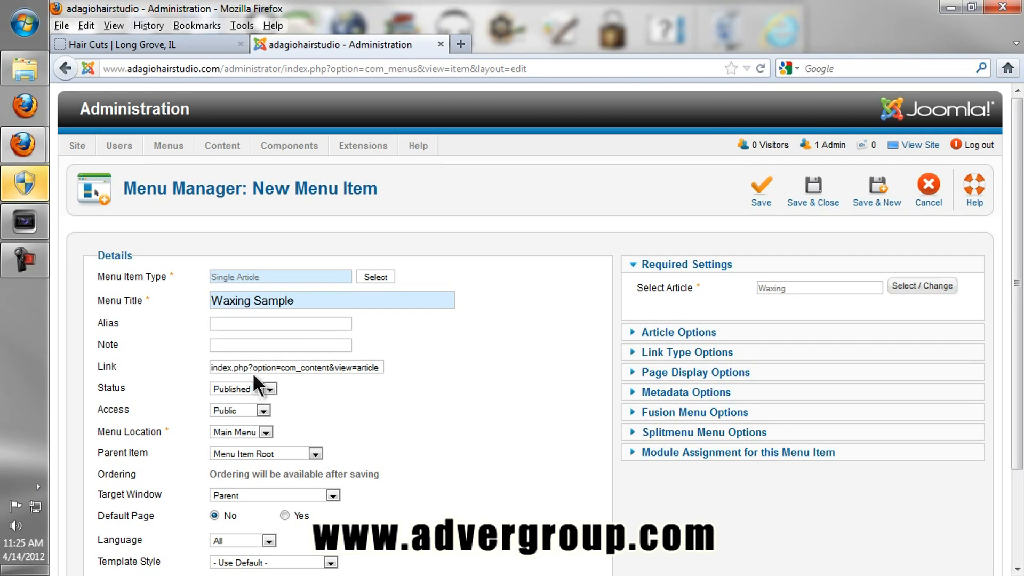
Keep the menu item's Public access and Main Menu location, and set its parent item to Contact Us.
left_click(232, 407)
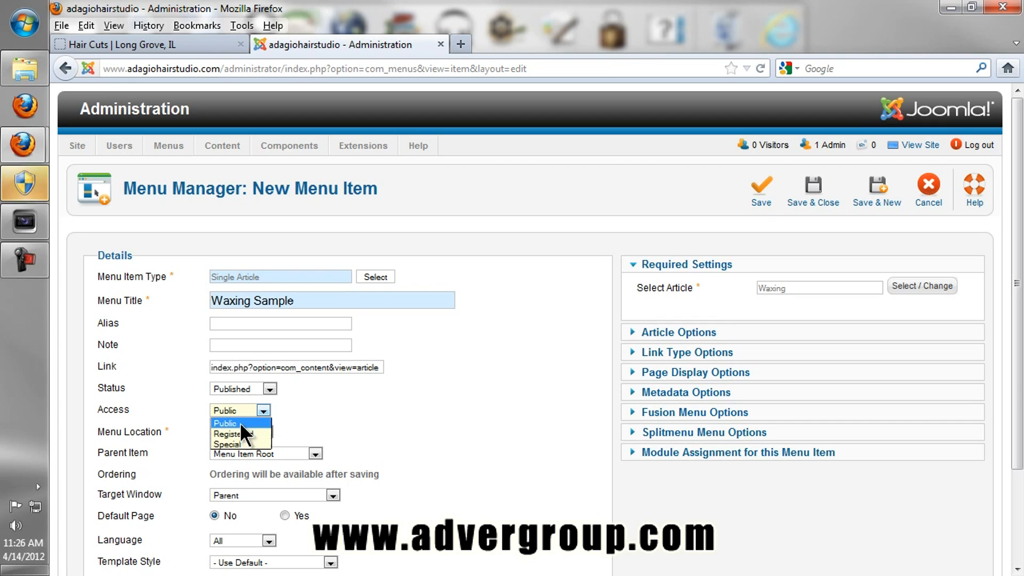
left_click(239, 423)
scroll(405, 407, "down", 3)
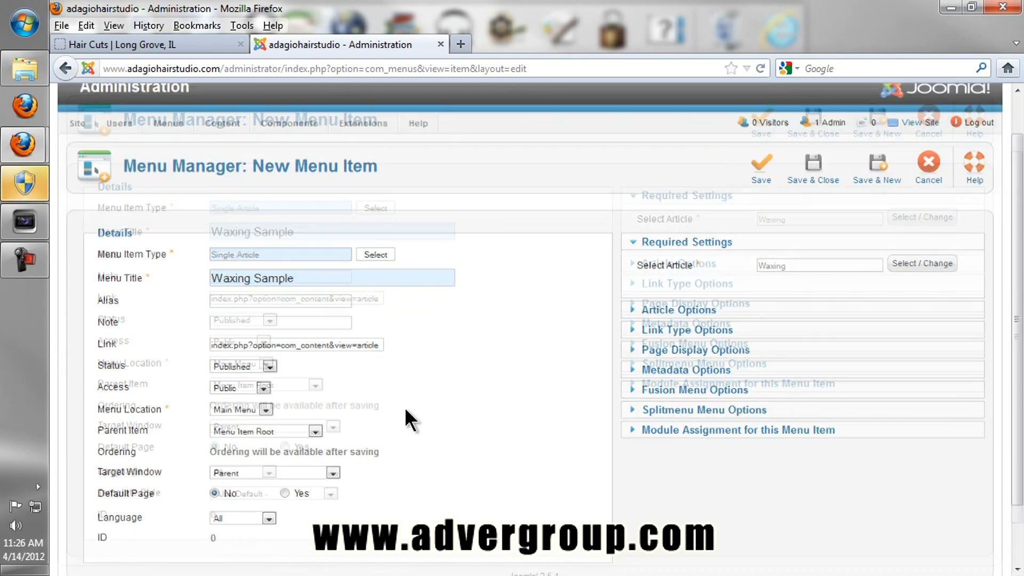
left_click(250, 363)
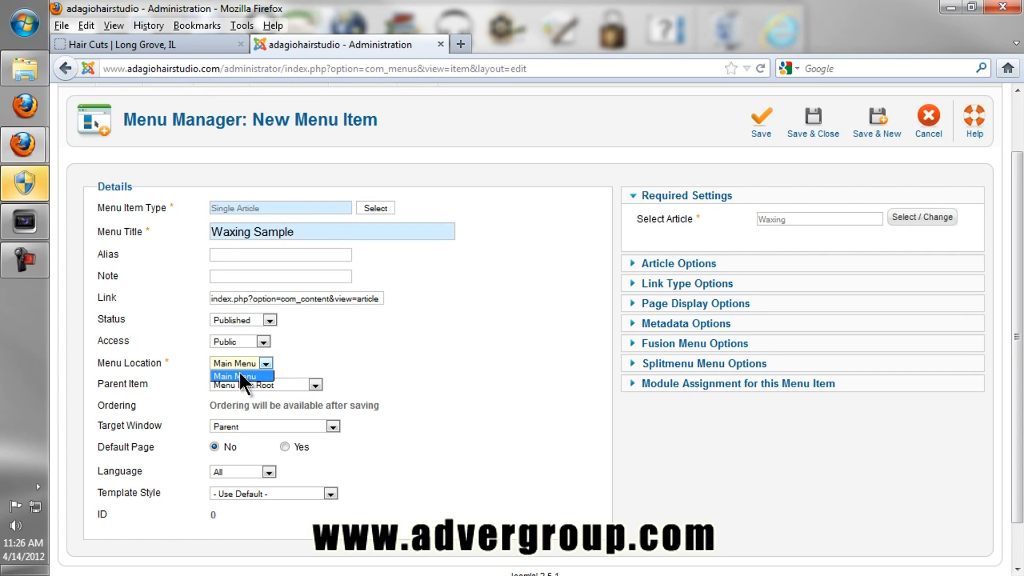
left_click(325, 362)
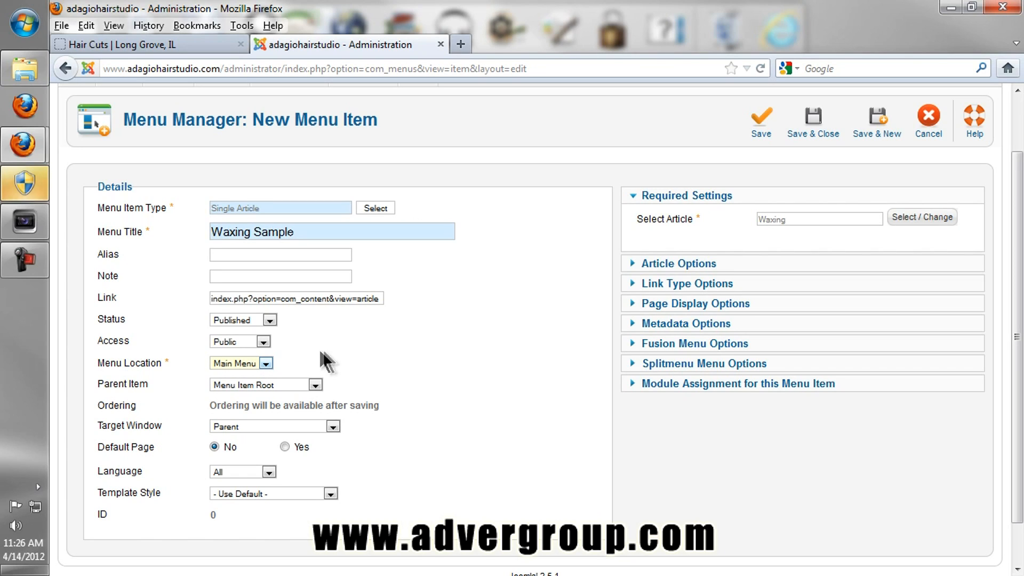
left_click(229, 385)
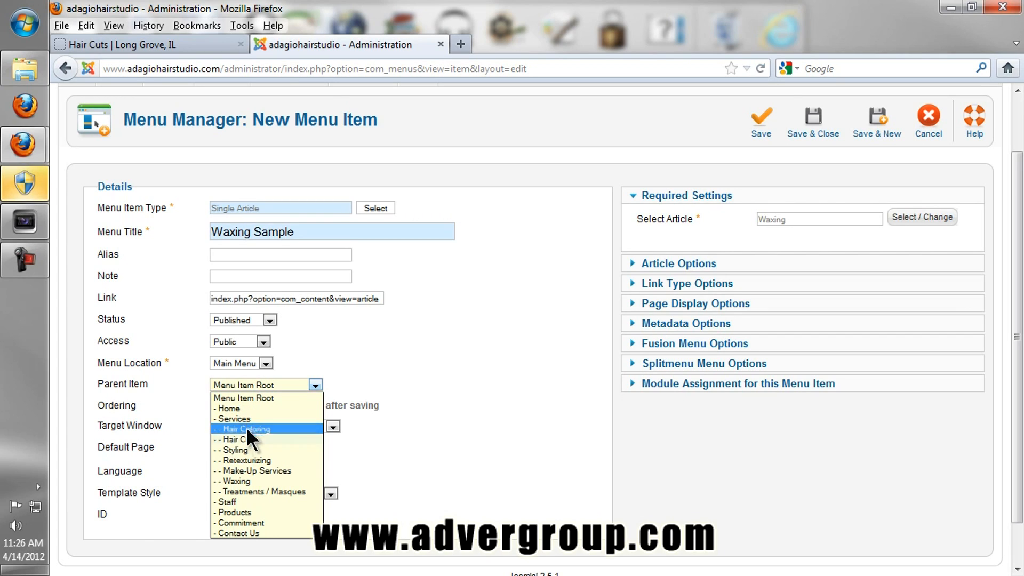
left_click(228, 533)
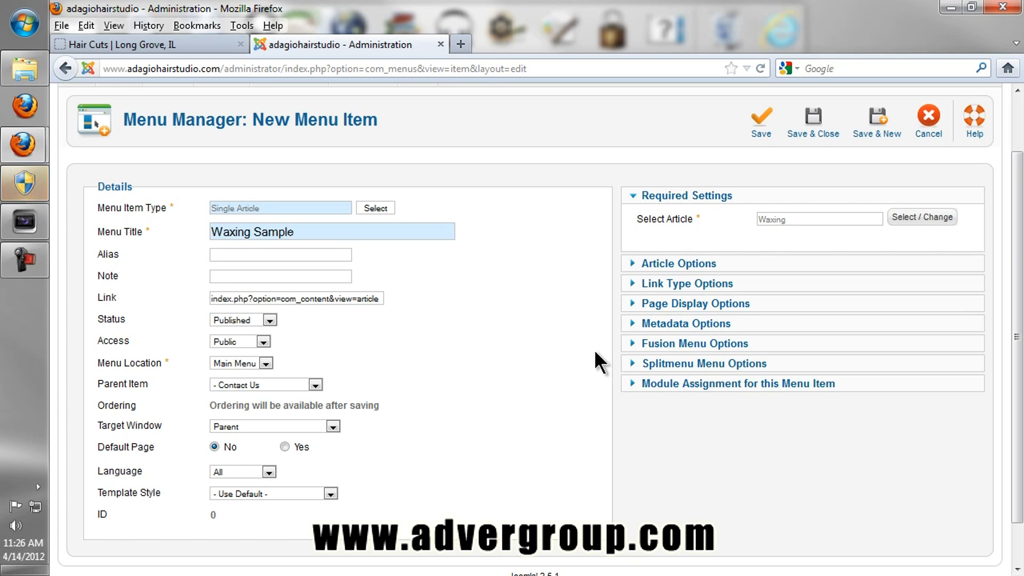
Set the new menu item's browser page title to "Waxing Sample" by copying its menu title.
left_click(645, 305)
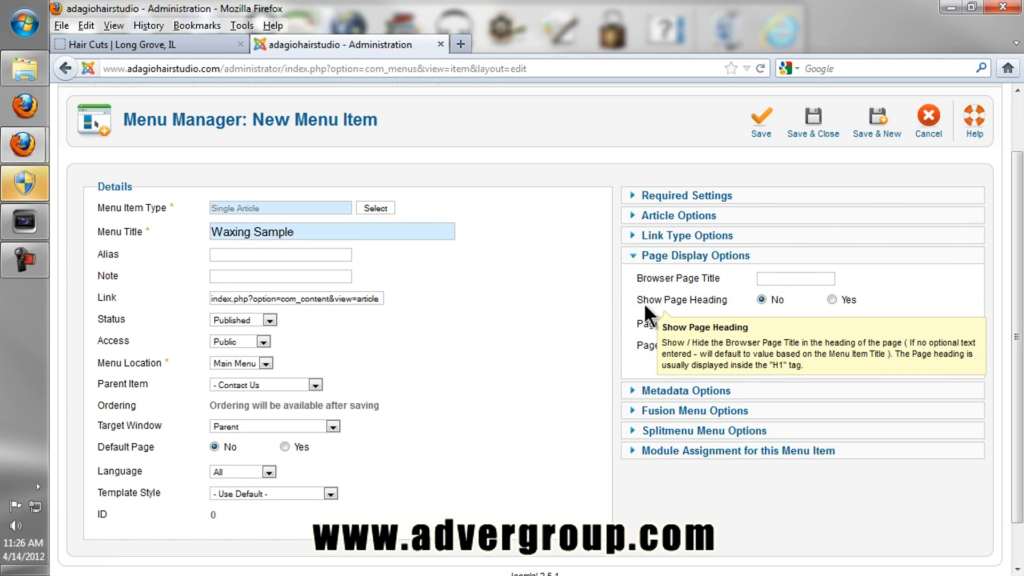
left_click(786, 279)
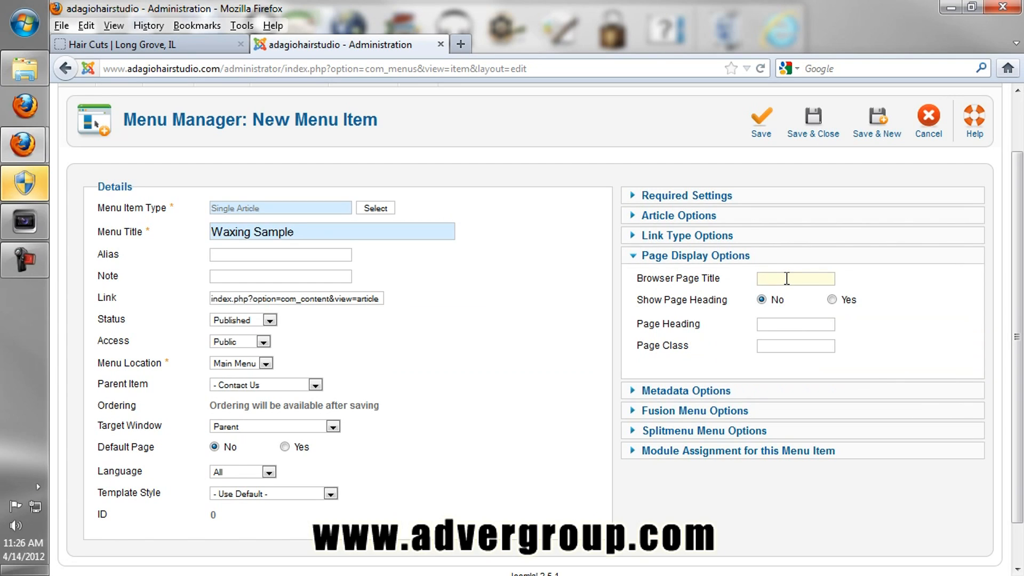
left_click_drag(322, 232, 80, 222)
key("ctrl+c")
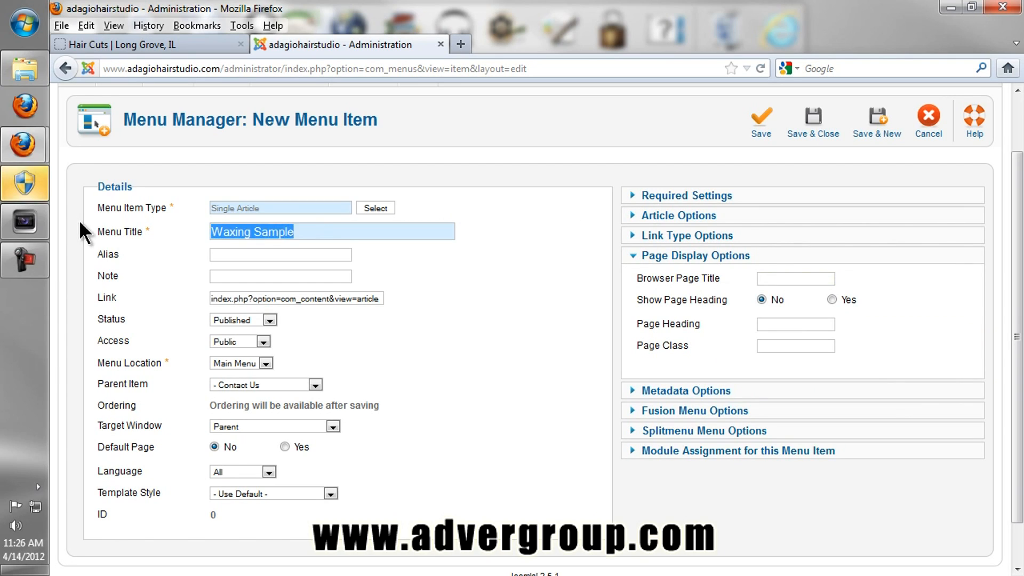
left_click(778, 275)
key("ctrl+v")
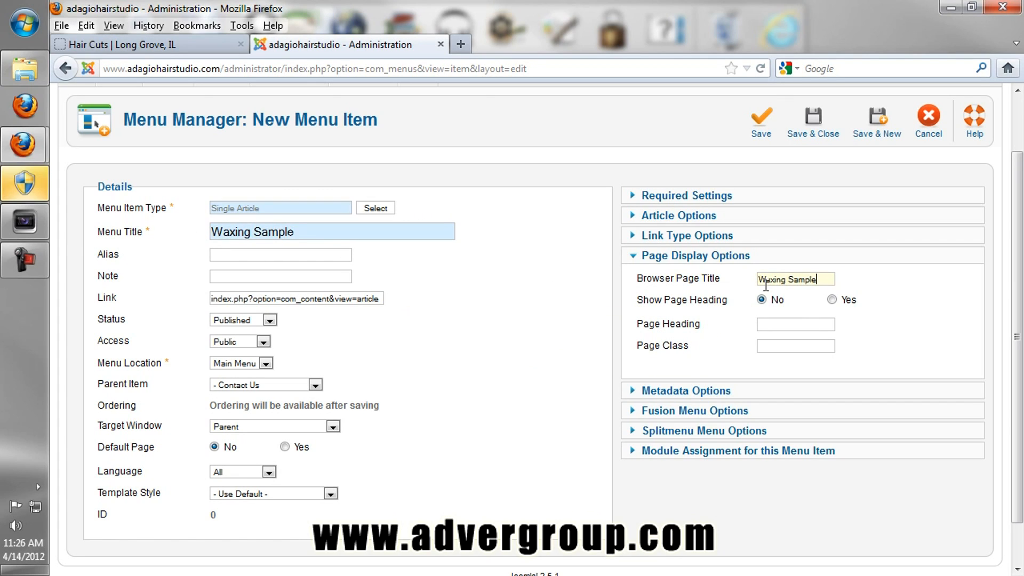
mouse_move(695, 279)
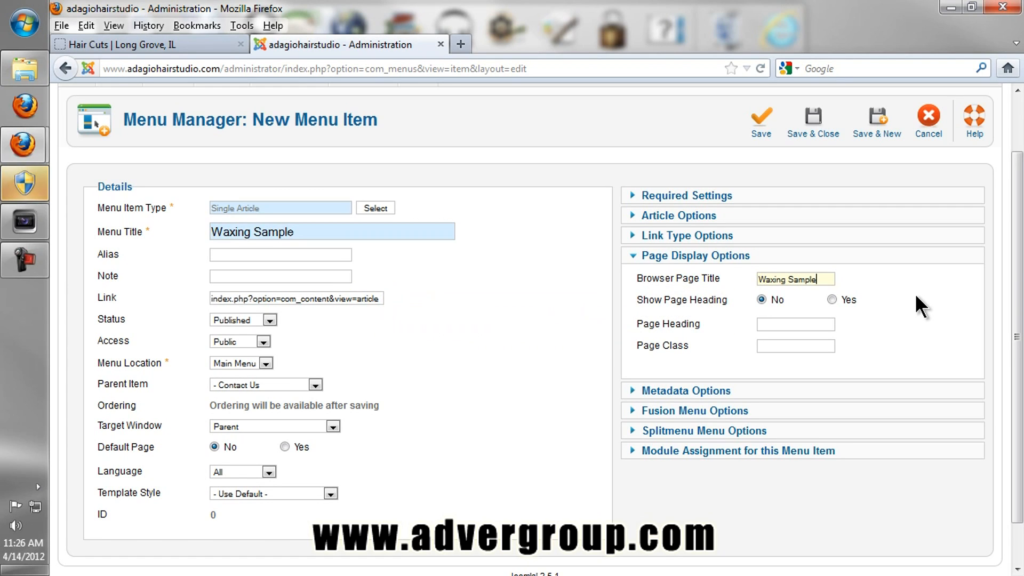
Review the menu item's metadata options, then save and close it and locate Waxing Sample under Contact Us.
left_click(772, 391)
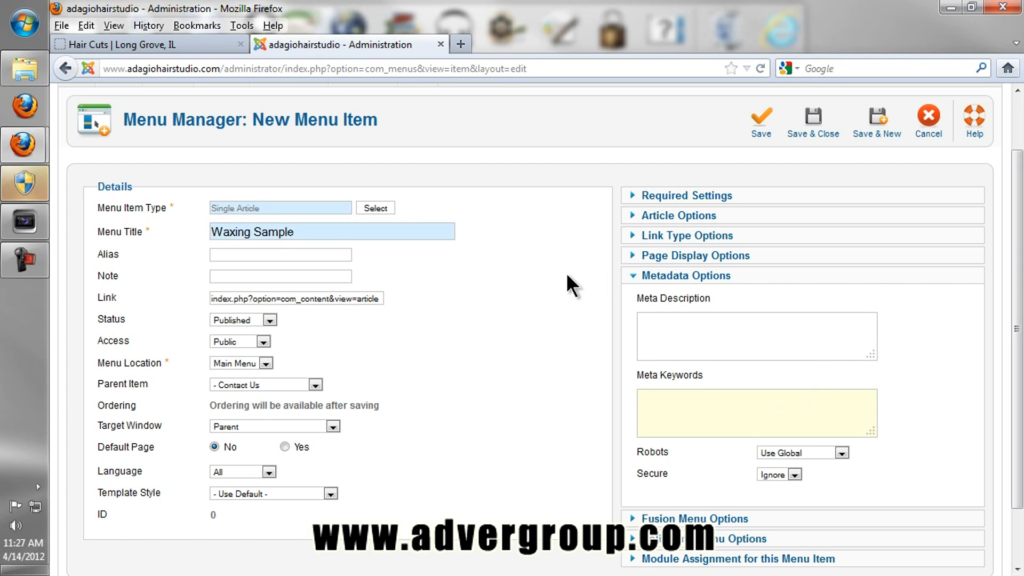
scroll(946, 347, "up", 3)
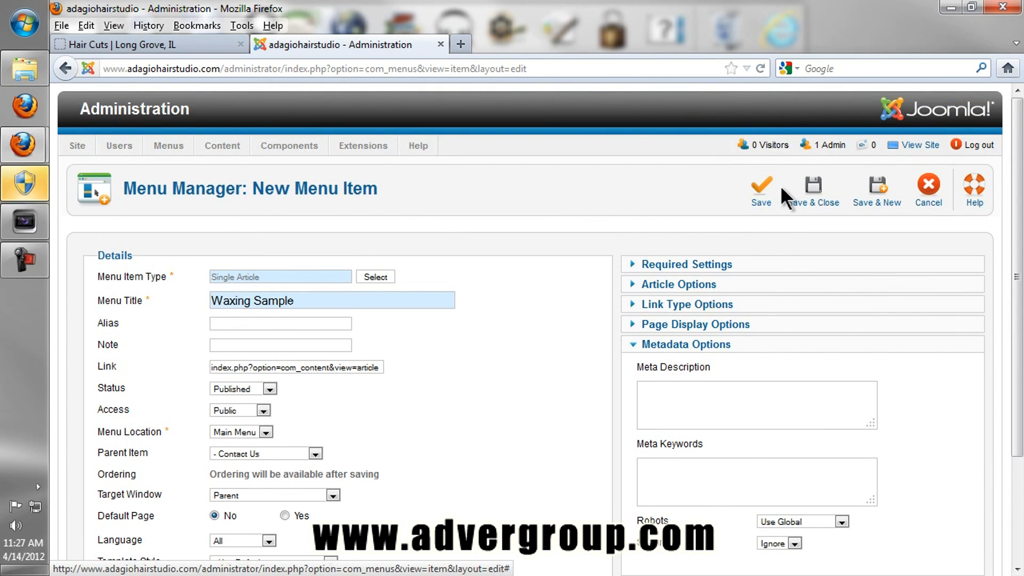
left_click(812, 192)
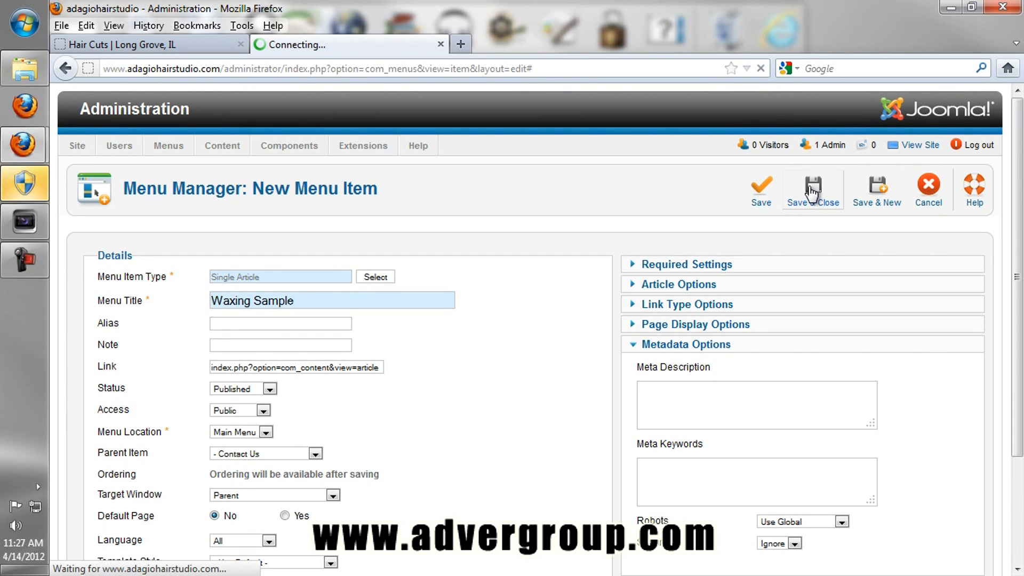
scroll(354, 228, "down", 3)
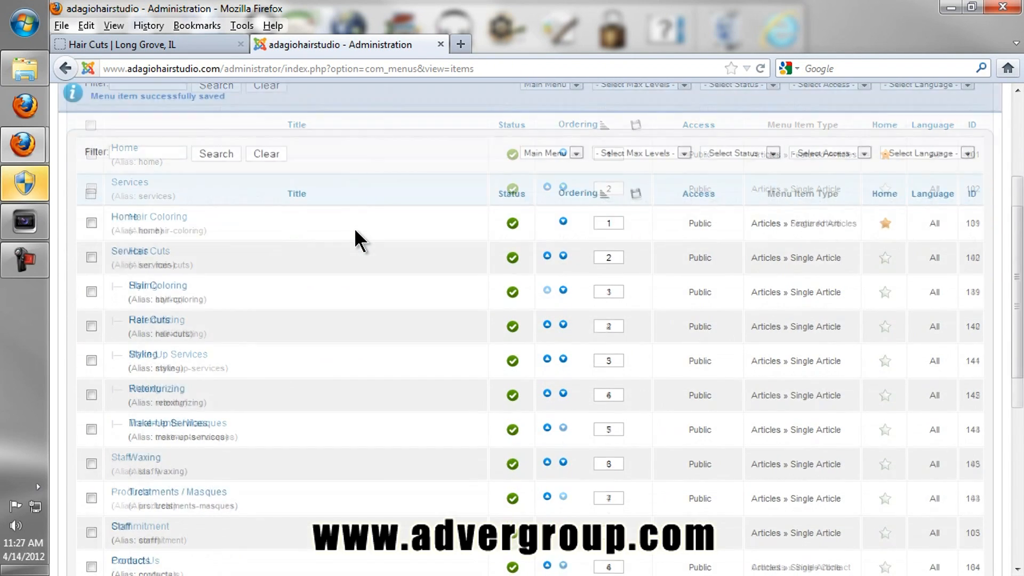
scroll(356, 231, "down", 3)
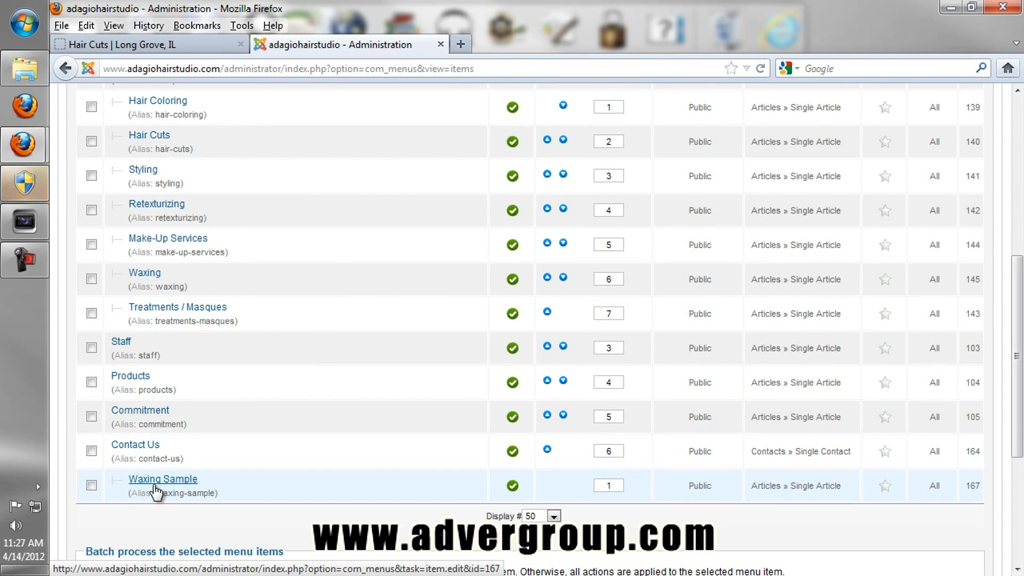
Reload the public website and view the Waxing Sample page from the Contact Us submenu.
left_click(206, 43)
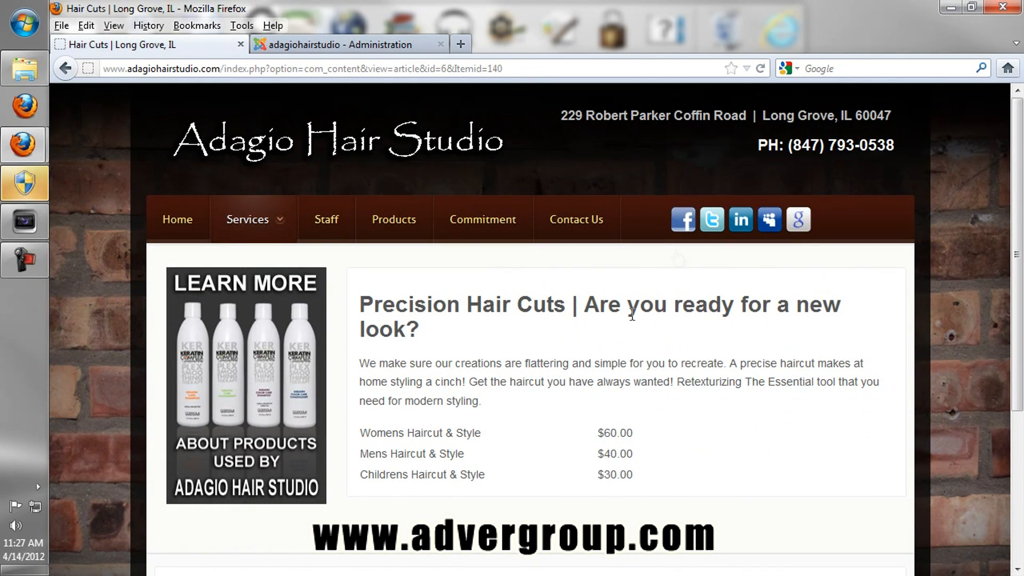
left_click(760, 69)
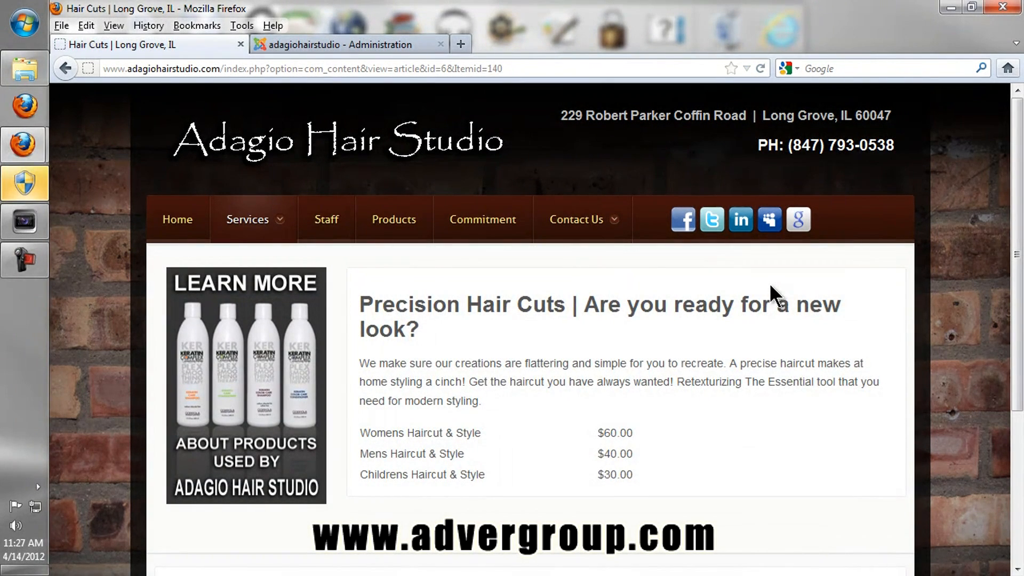
mouse_move(617, 230)
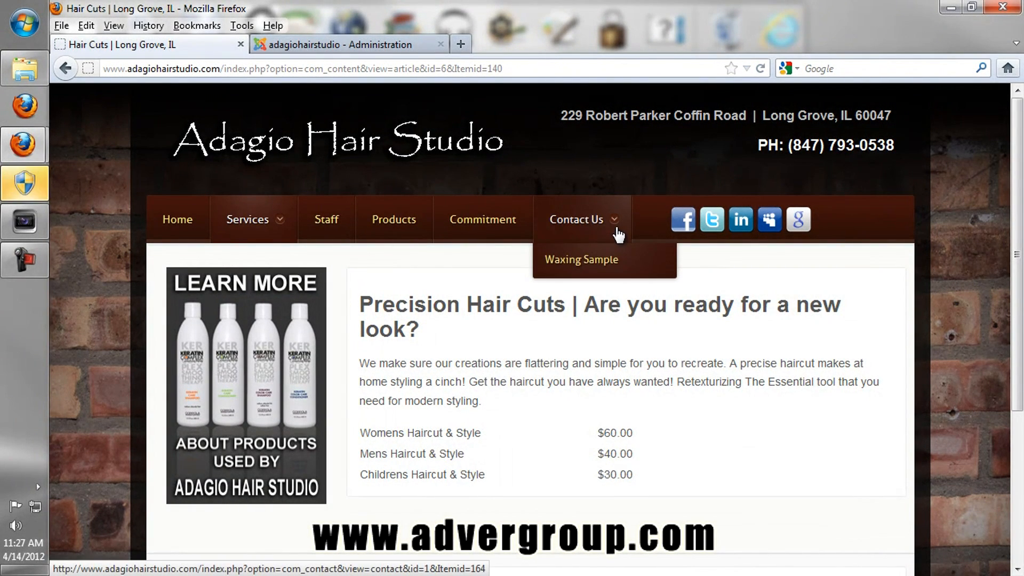
left_click(578, 273)
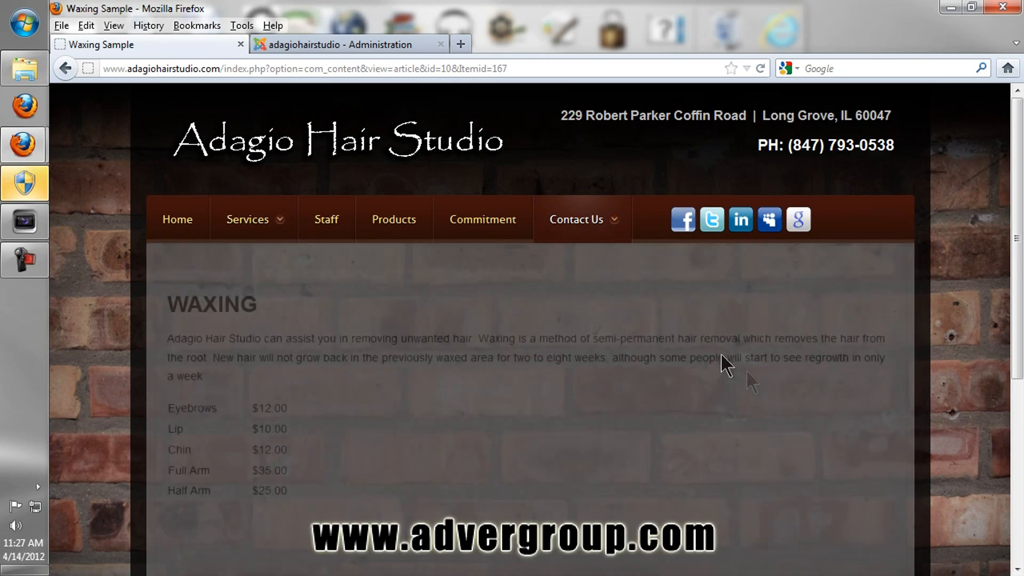
scroll(667, 373, "down", 5)
scroll(668, 374, "up", 5)
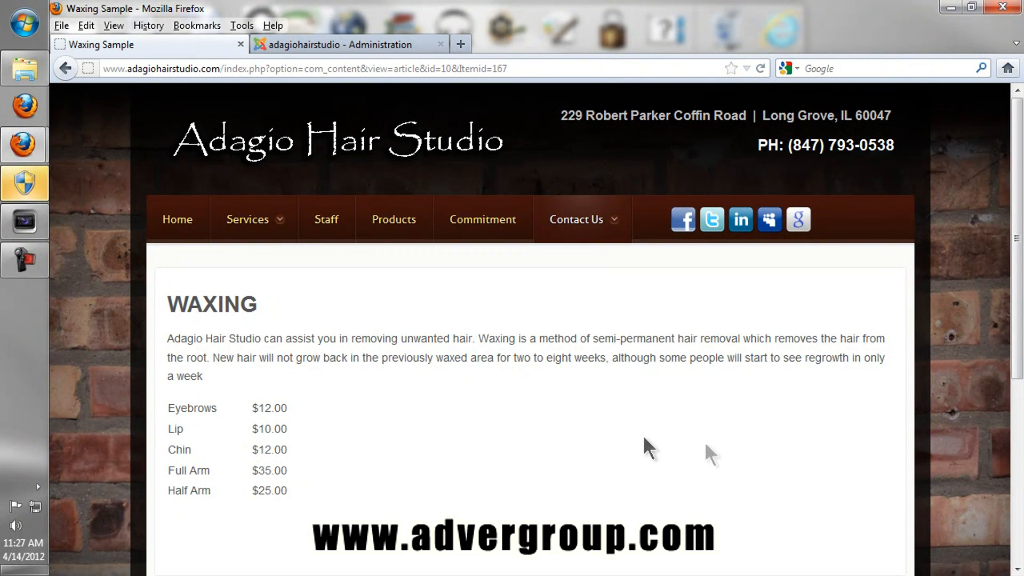
scroll(485, 418, "down", 3)
scroll(486, 418, "up", 3)
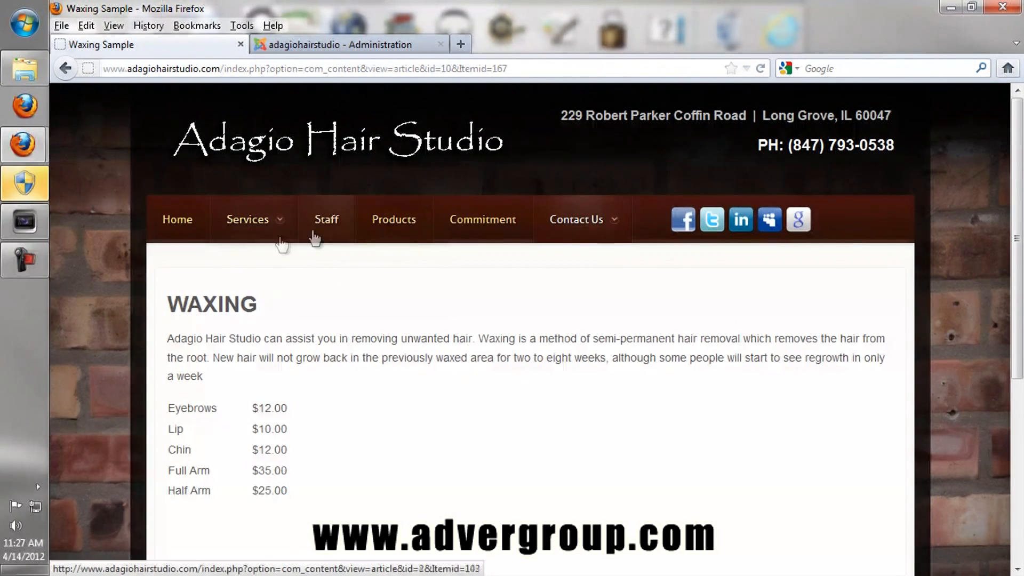
Compare the public website's Services and Contact Us submenus, and reopen the Waxing Sample page.
mouse_move(260, 237)
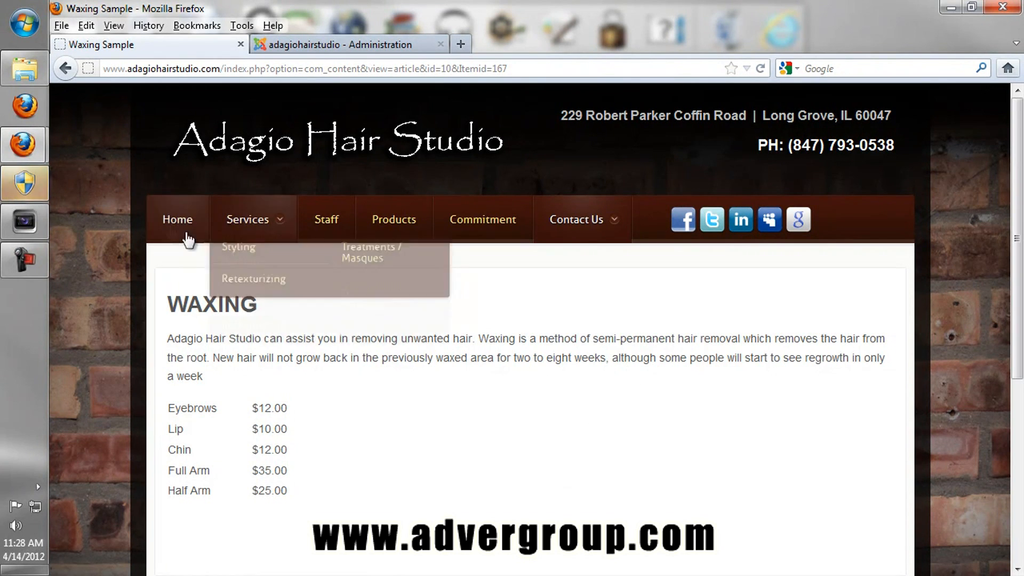
mouse_move(228, 228)
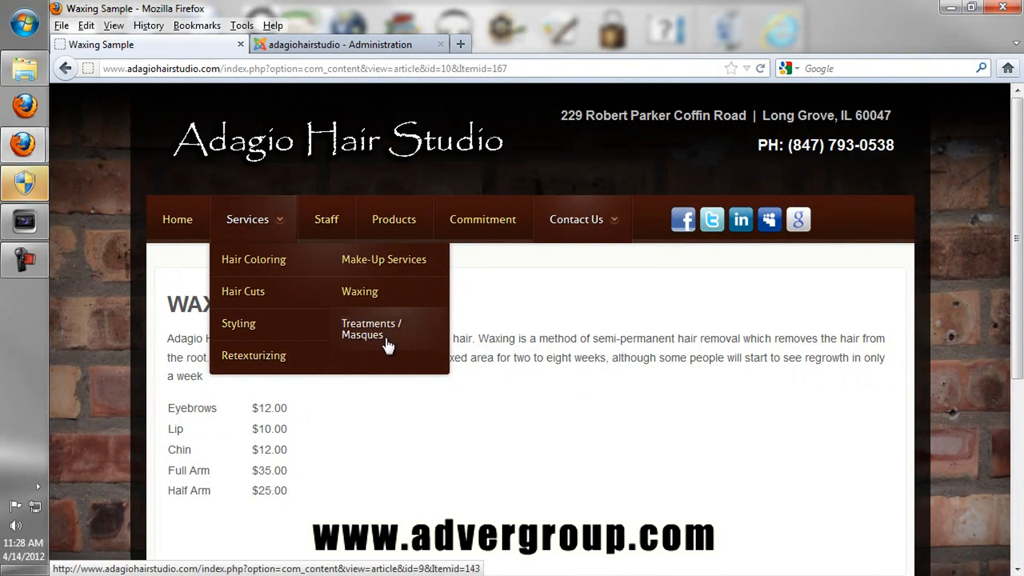
mouse_move(560, 228)
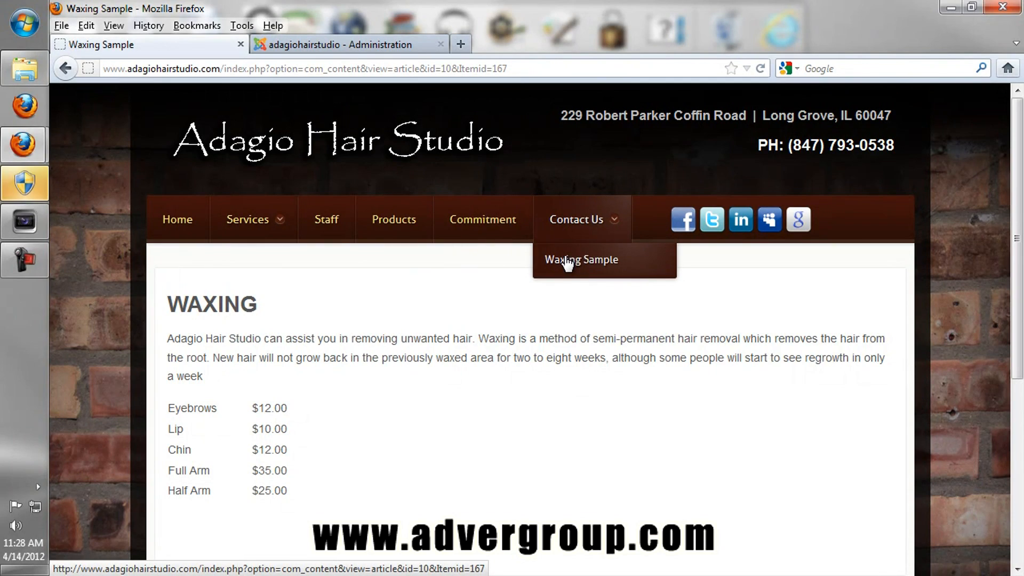
left_click(566, 262)
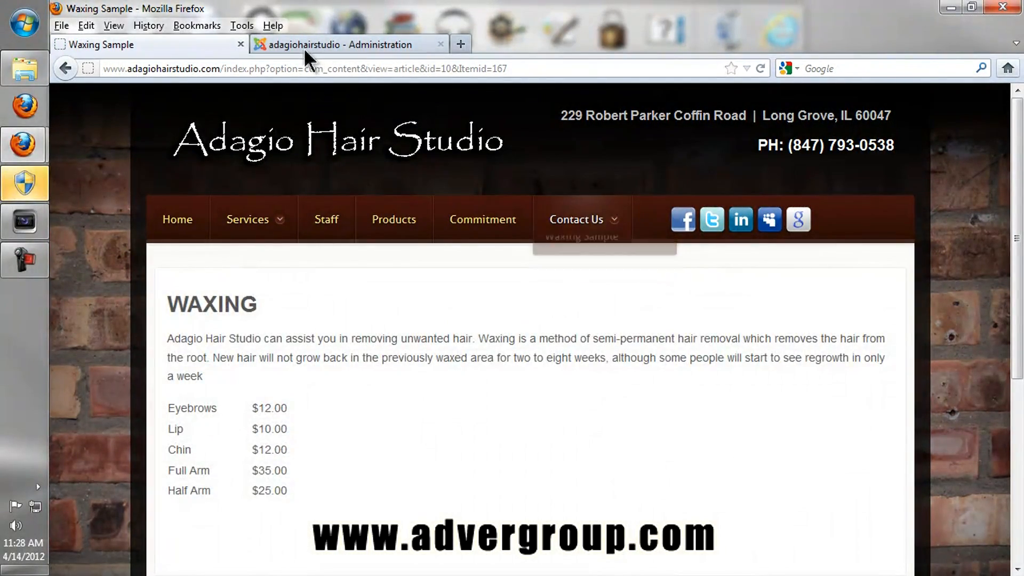
Return to the Joomla administration and move the Waxing Sample menu item to the trash.
left_click(299, 45)
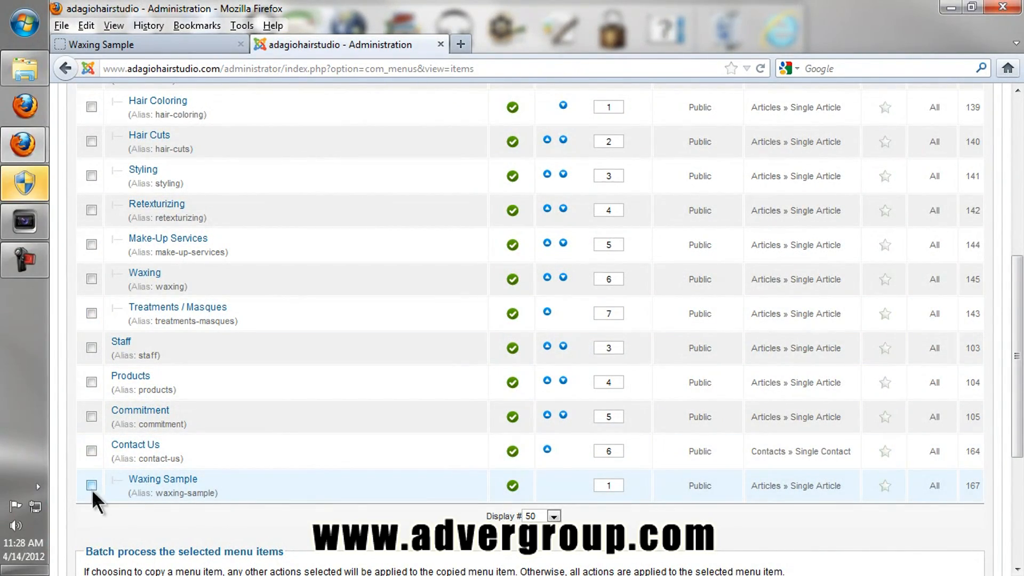
scroll(91, 486, "up", 10)
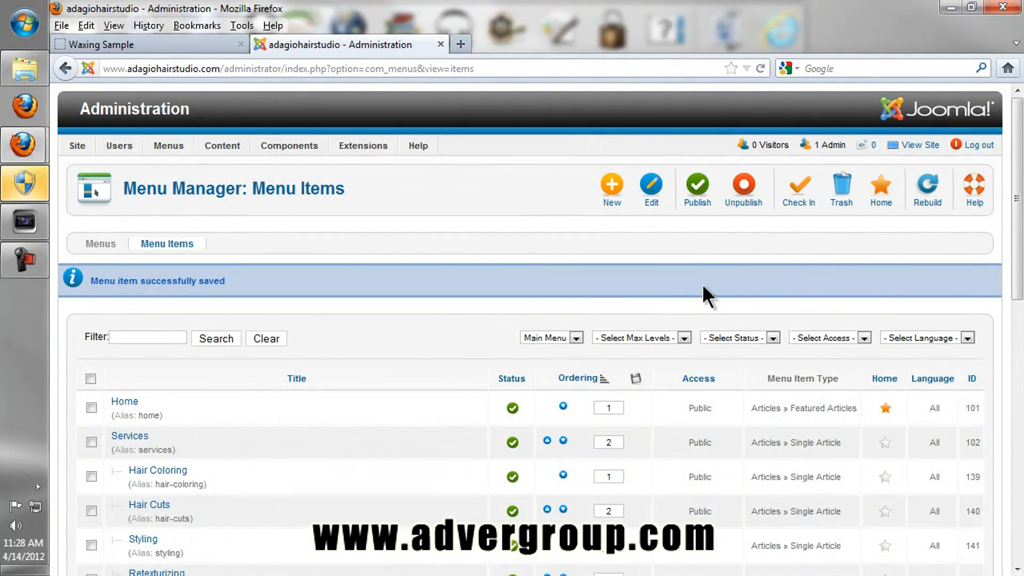
left_click(843, 197)
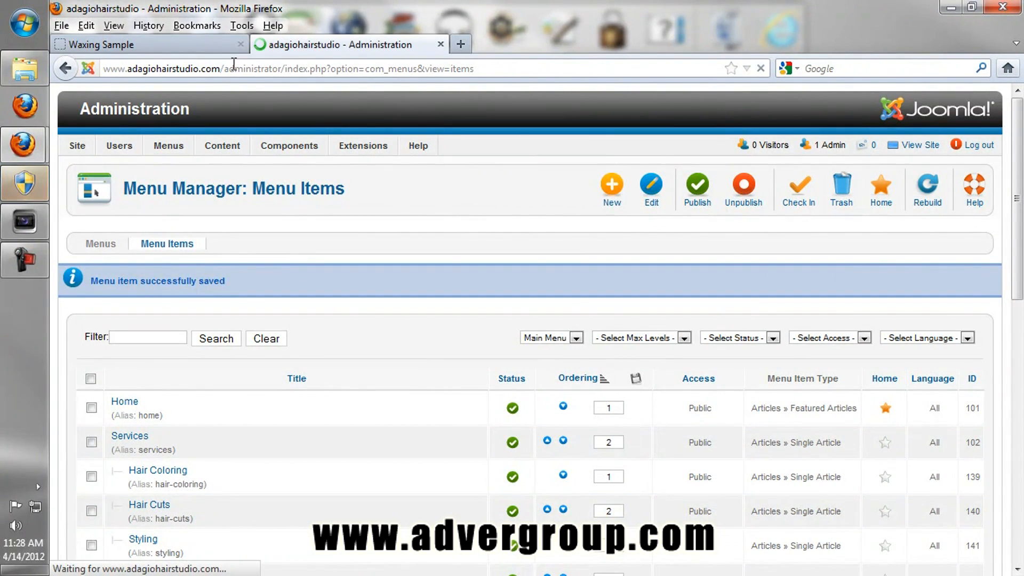
Check the public website's Home and Contact Us pages for the Waxing Sample submenu entry.
left_click(201, 44)
mouse_move(223, 228)
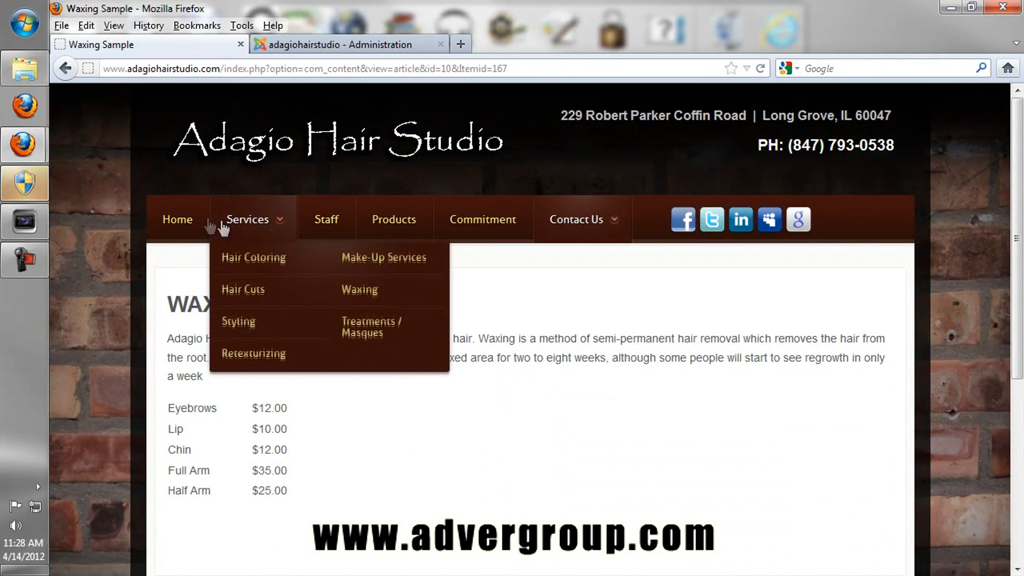
left_click(175, 221)
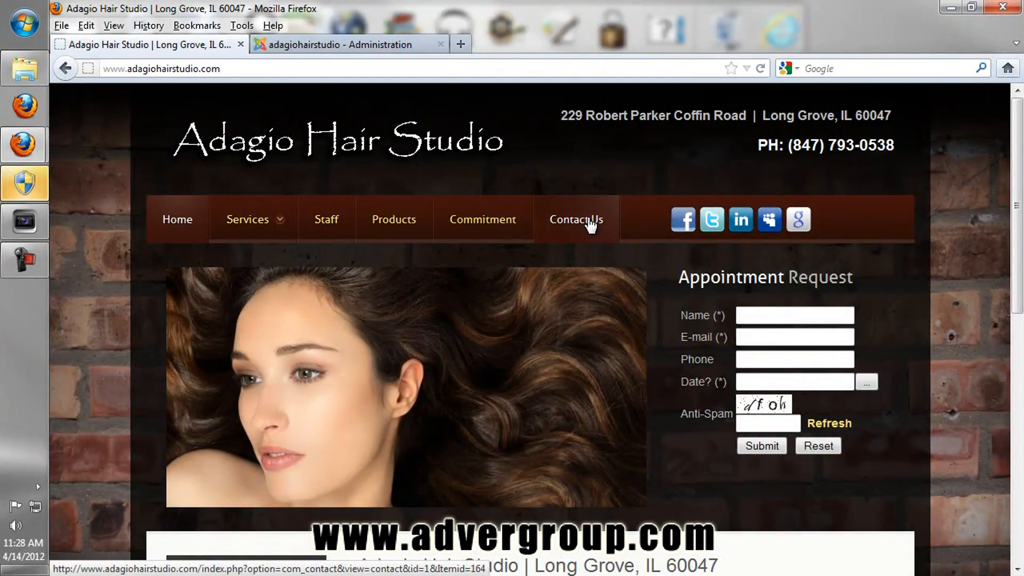
scroll(695, 379, "down", 10)
scroll(693, 382, "up", 10)
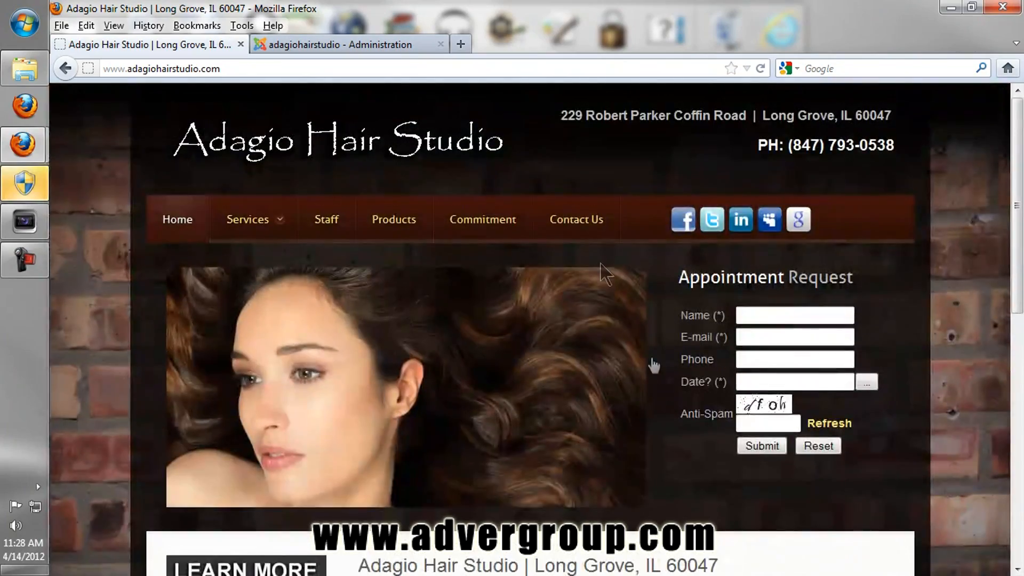
left_click(564, 220)
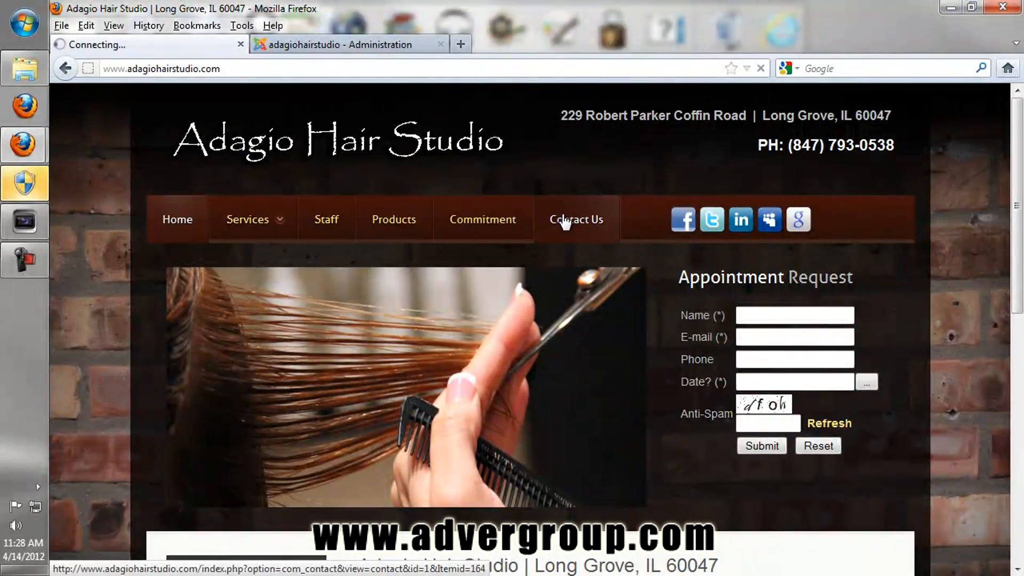
scroll(580, 261, "down", 2)
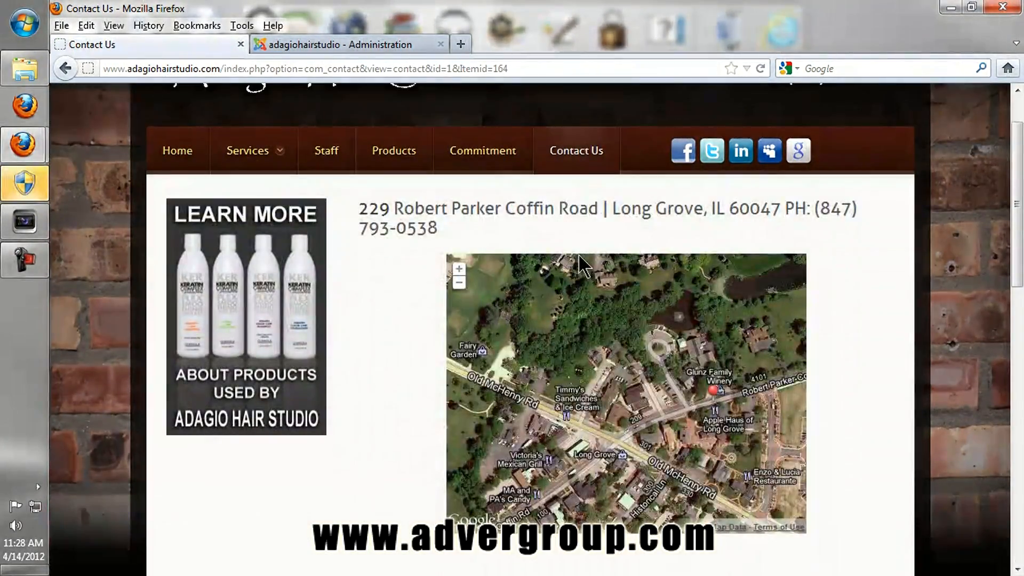
scroll(576, 264, "up", 2)
left_click(192, 219)
Return to the Joomla administration and open the article "Adagio Hair Studio | Long Grove IL Hair Salon" for editing from the article list.
left_click(334, 45)
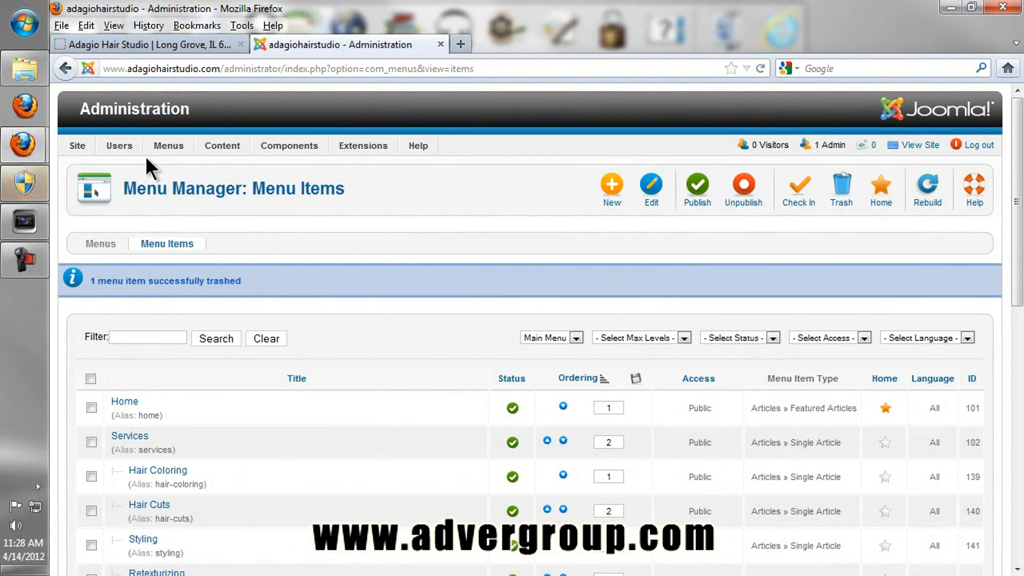
mouse_move(82, 143)
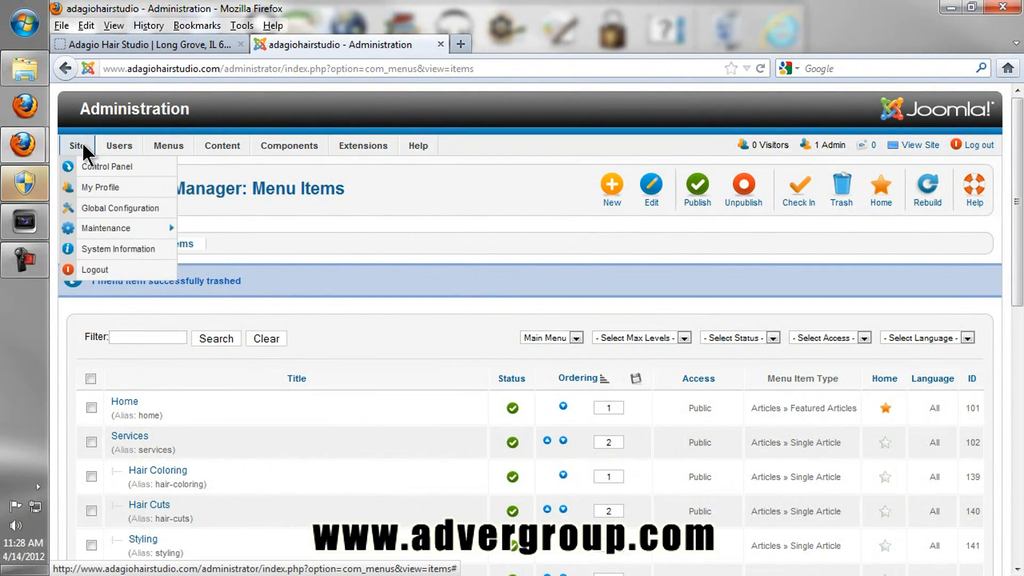
left_click(70, 165)
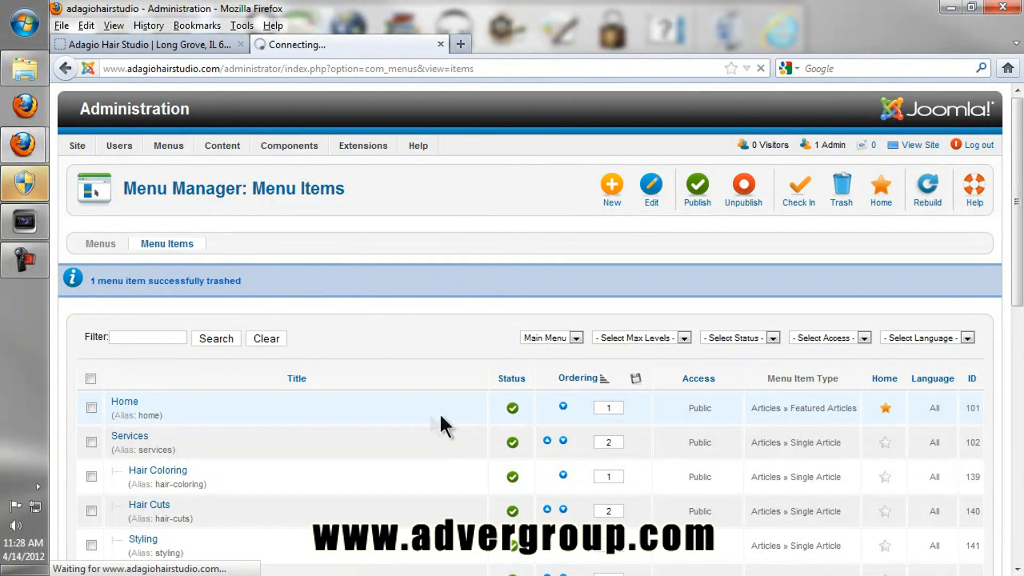
scroll(356, 373, "down", 1)
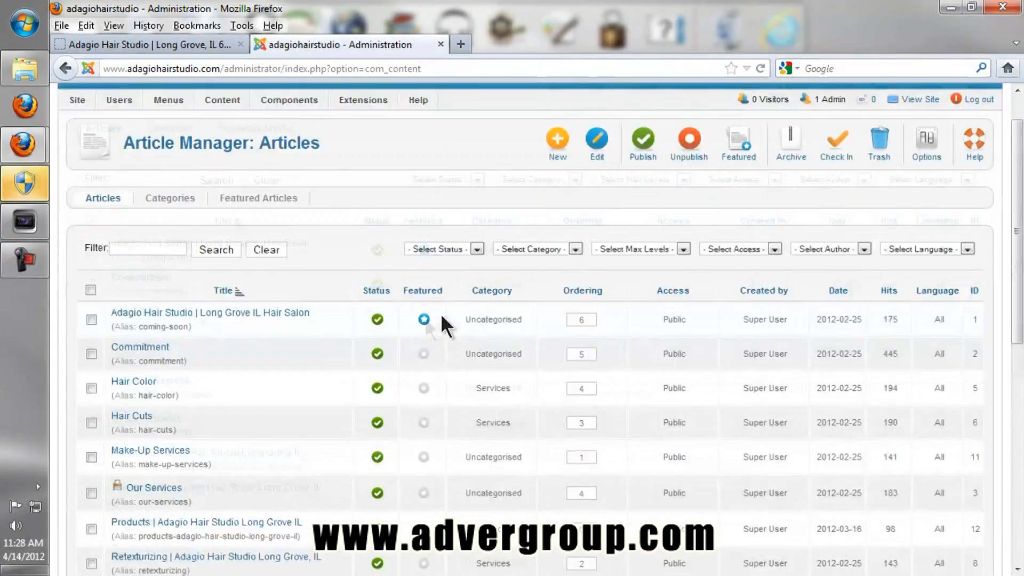
scroll(441, 314, "down", 3)
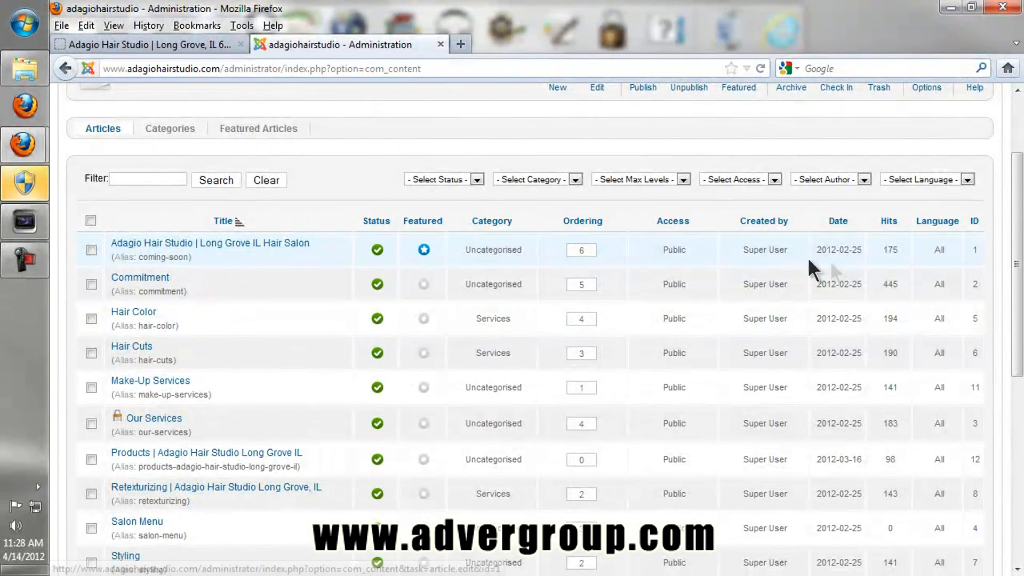
scroll(594, 276, "up", 2)
left_click(200, 300)
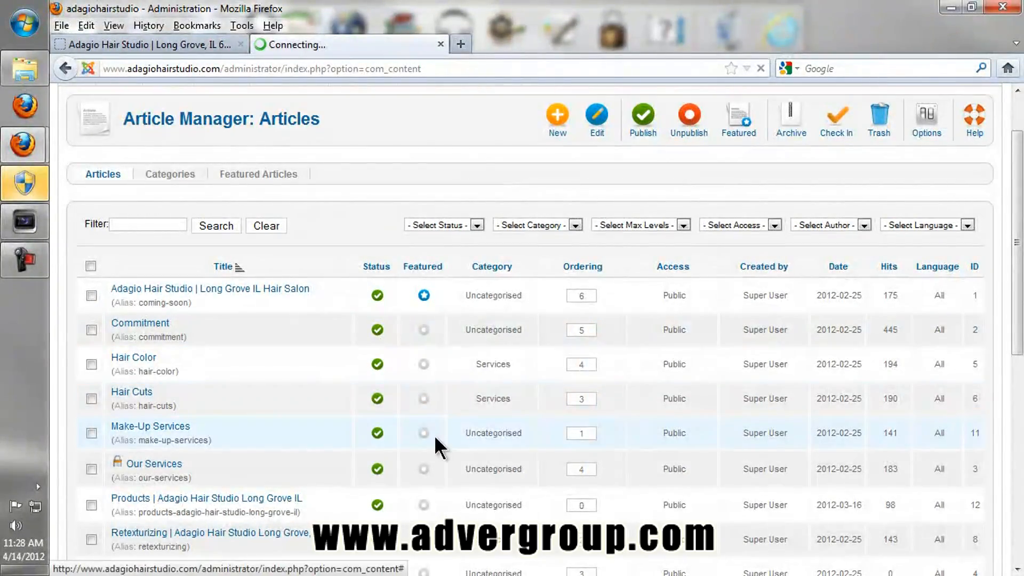
scroll(584, 400, "down", 2)
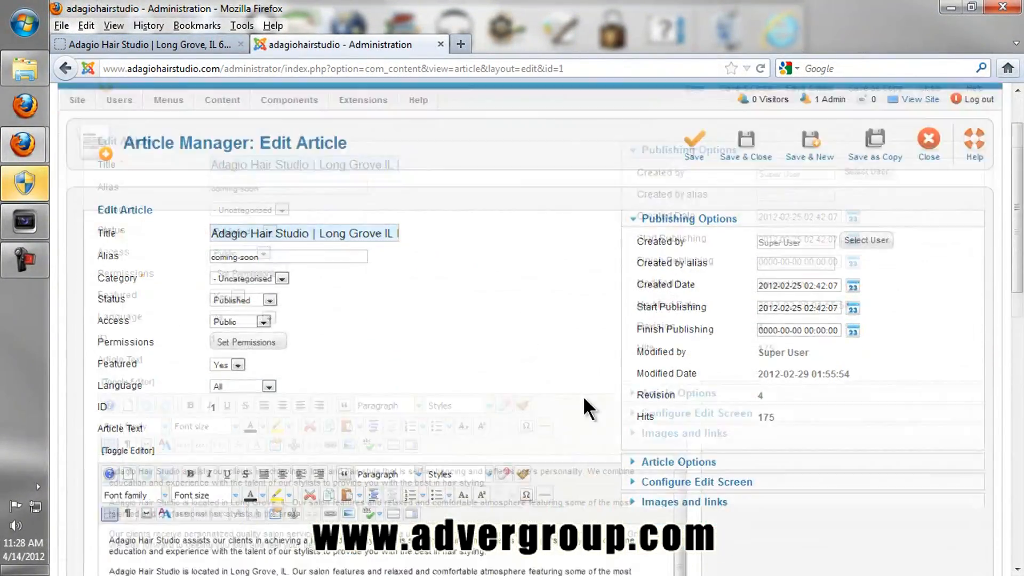
Examine the article text as HTML source and back in the visual editor, and close the article without saving.
scroll(586, 408, "down", 5)
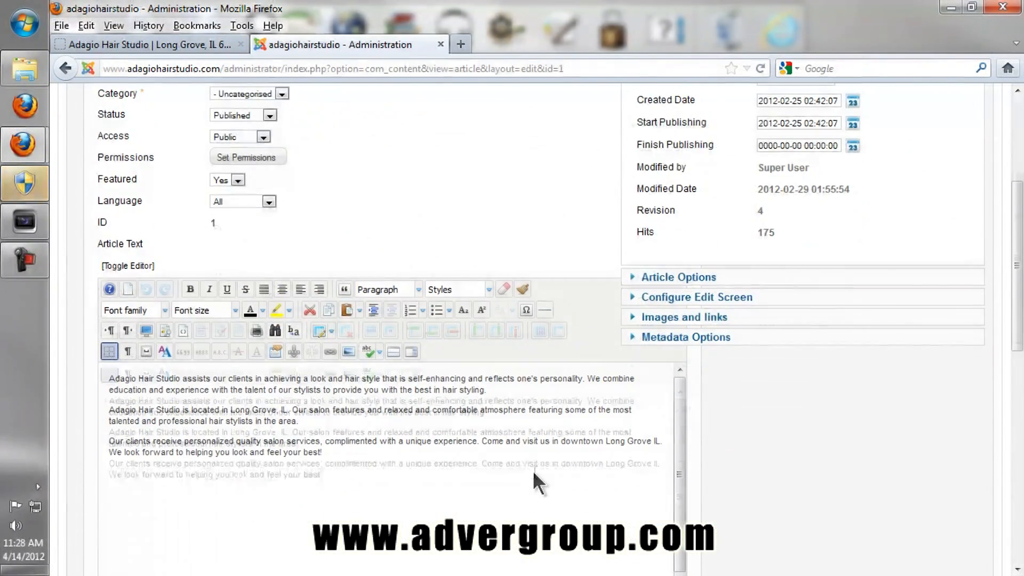
scroll(532, 470, "up", 5)
scroll(532, 471, "down", 3)
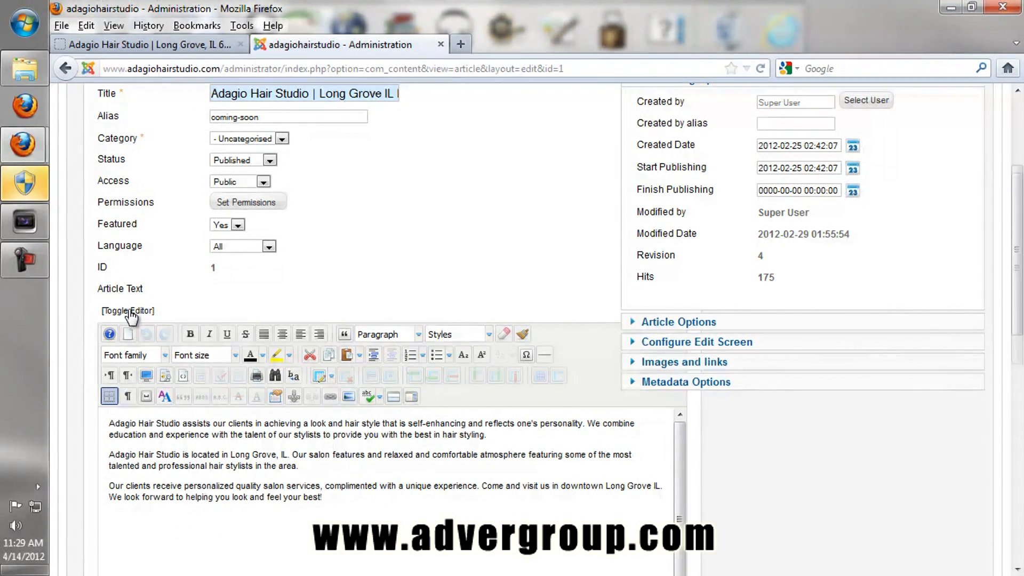
left_click(131, 313)
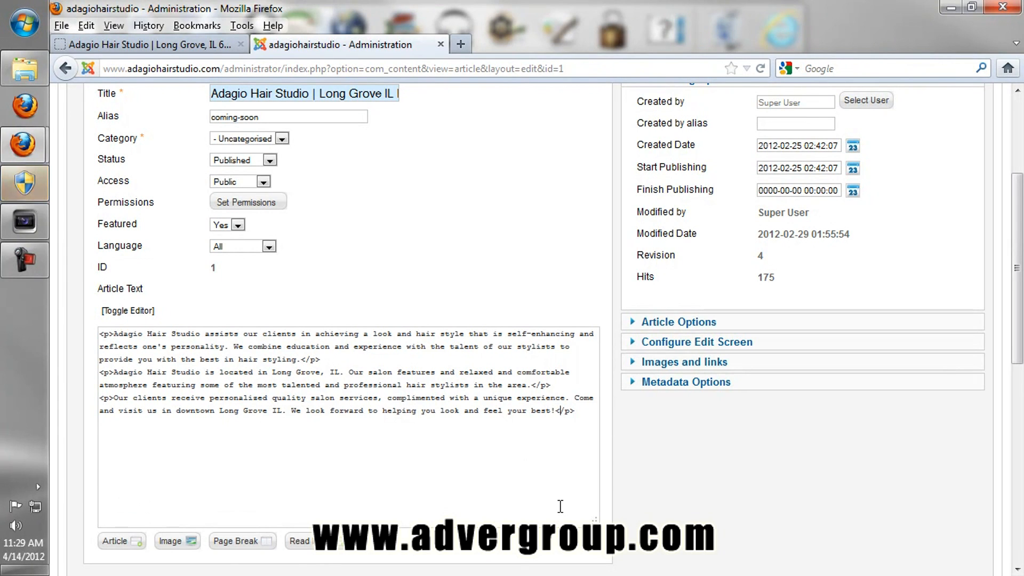
left_click(120, 315)
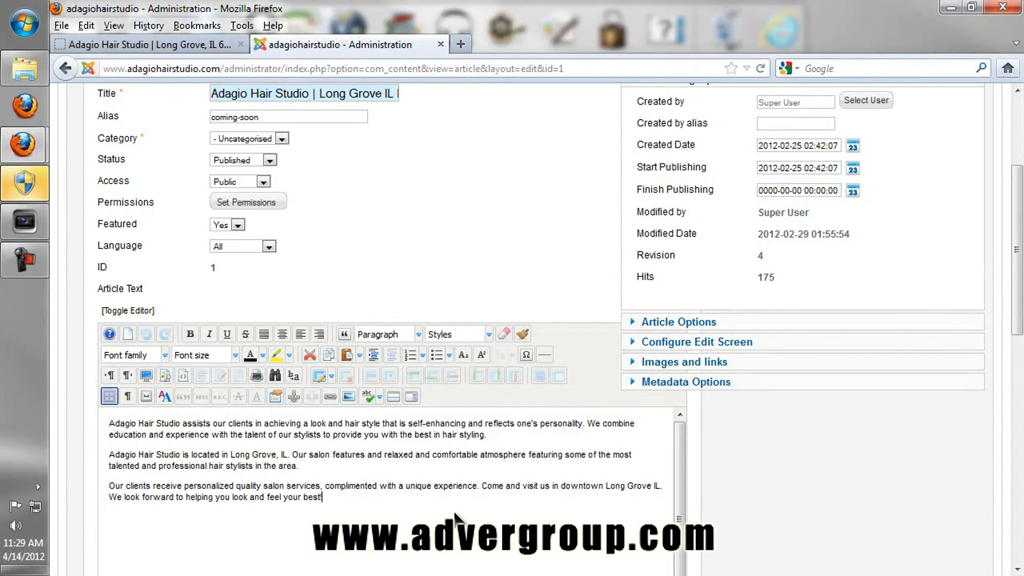
scroll(868, 493, "up", 4)
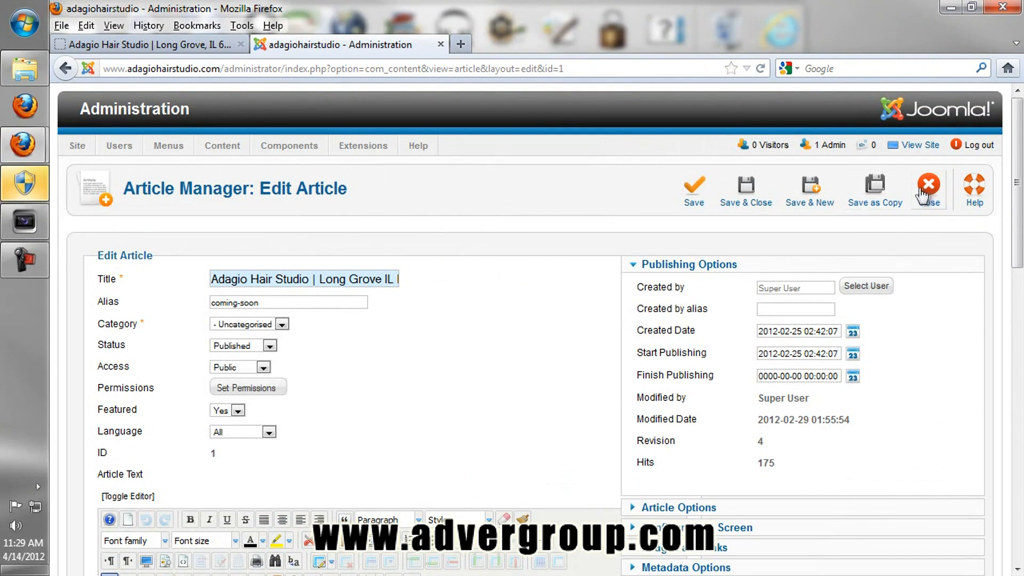
left_click(927, 195)
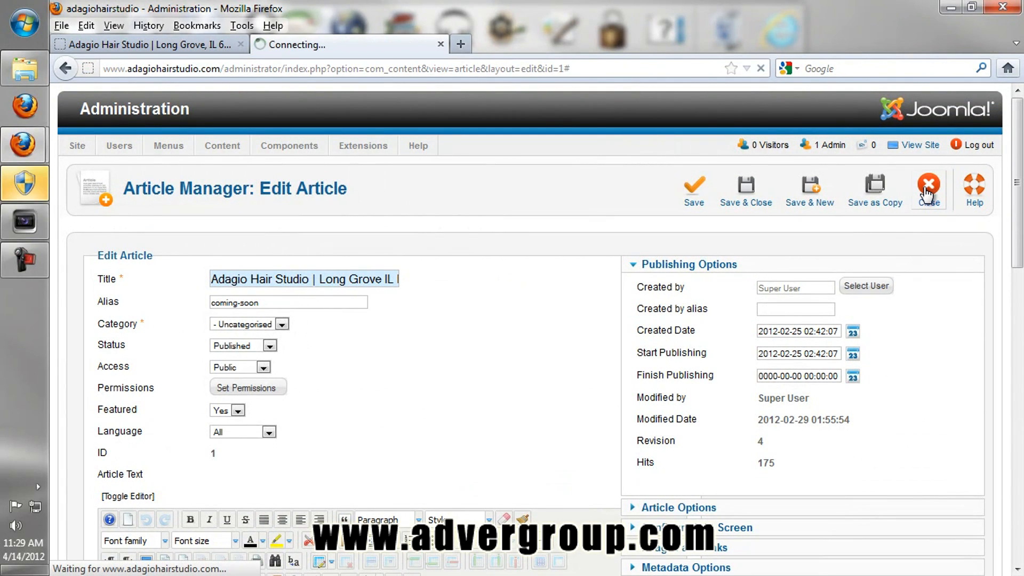